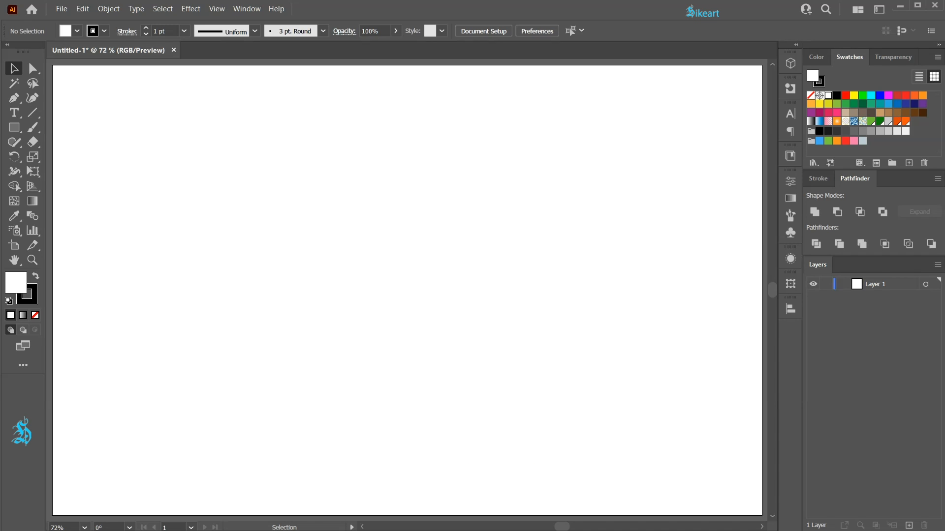
- Place the linked image leaf-3 at its original size on the right half of the artboard
left_click(62, 9)
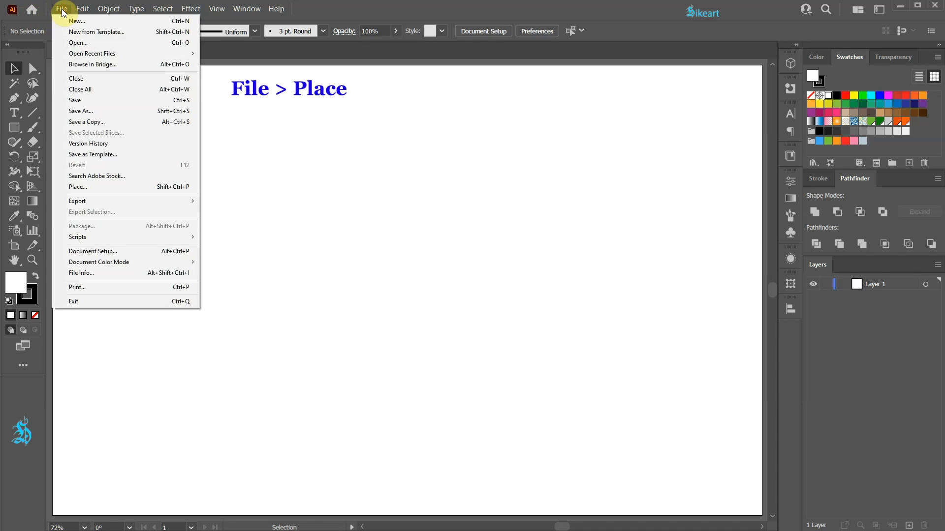
left_click(98, 187)
left_click(334, 210)
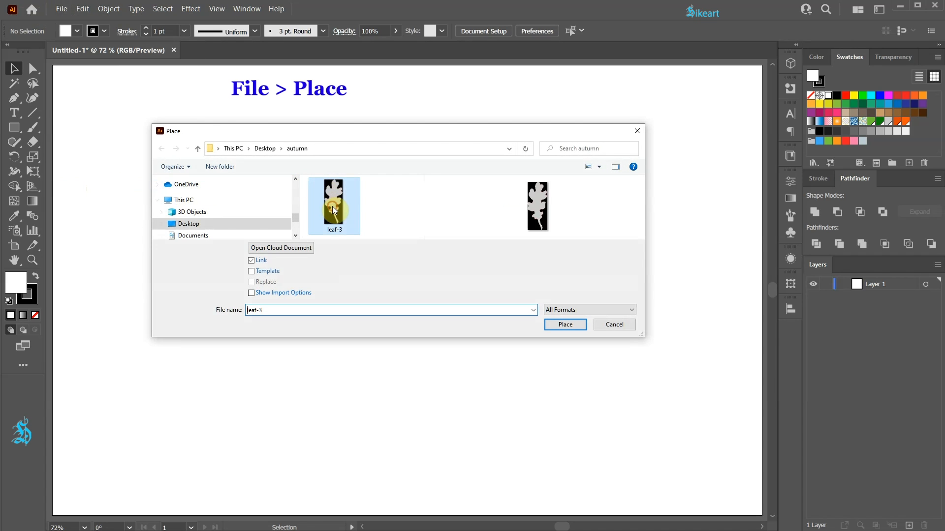
left_click(563, 326)
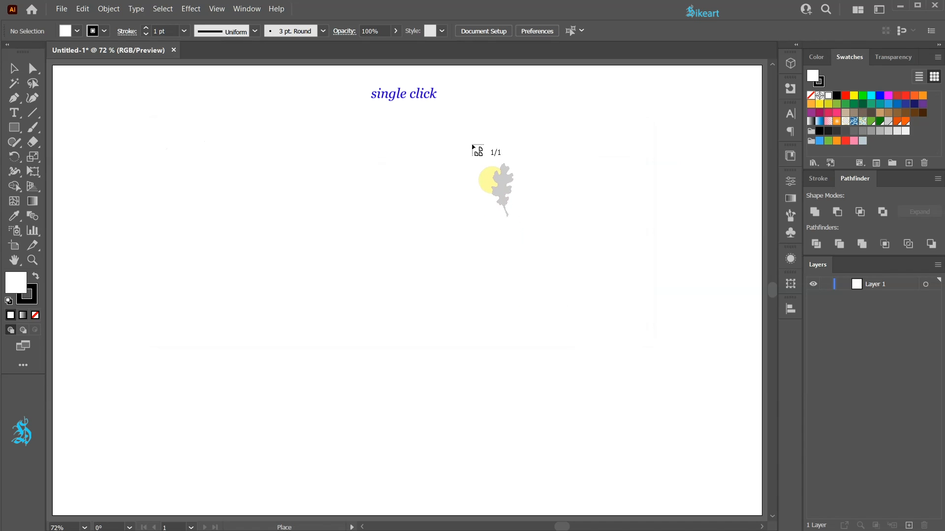
left_click(468, 110)
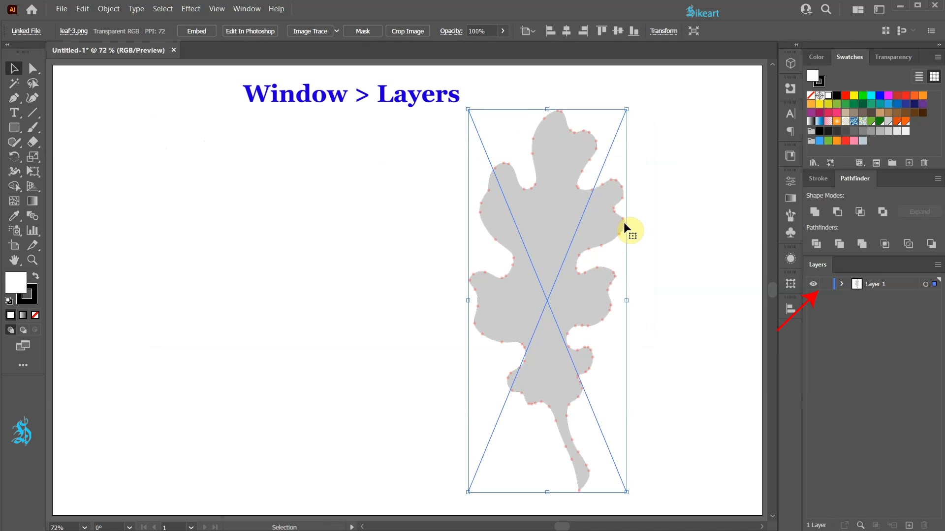
- Lock Layer 1 with the leaf image, then add a new layer above it and target that layer
left_click(826, 285)
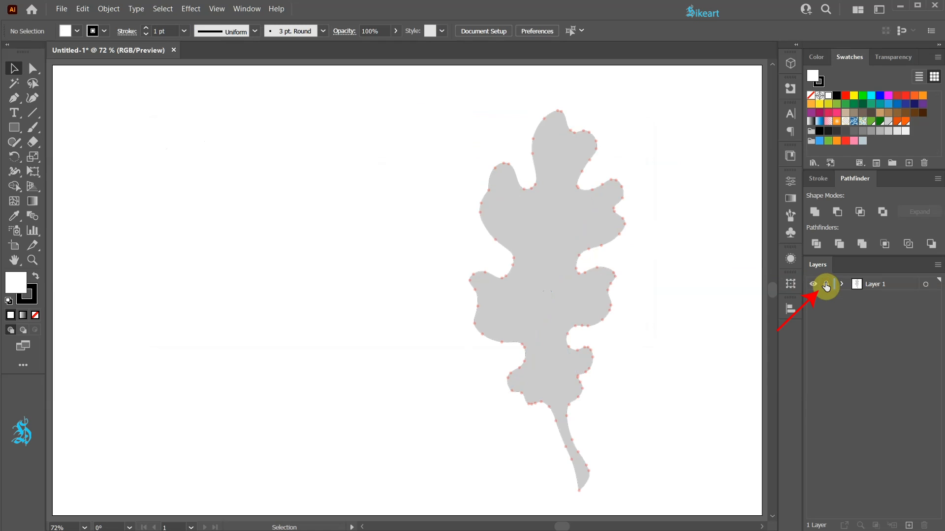
left_click(909, 525)
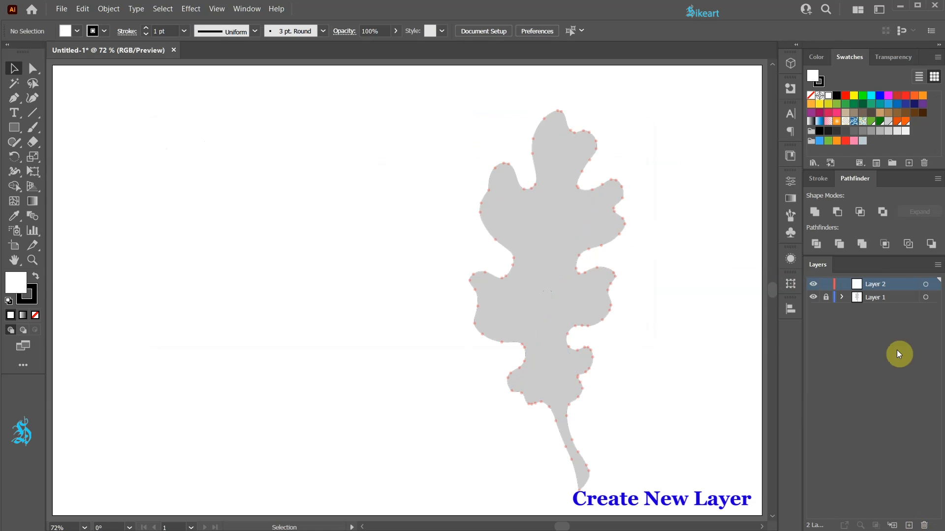
left_click(921, 287)
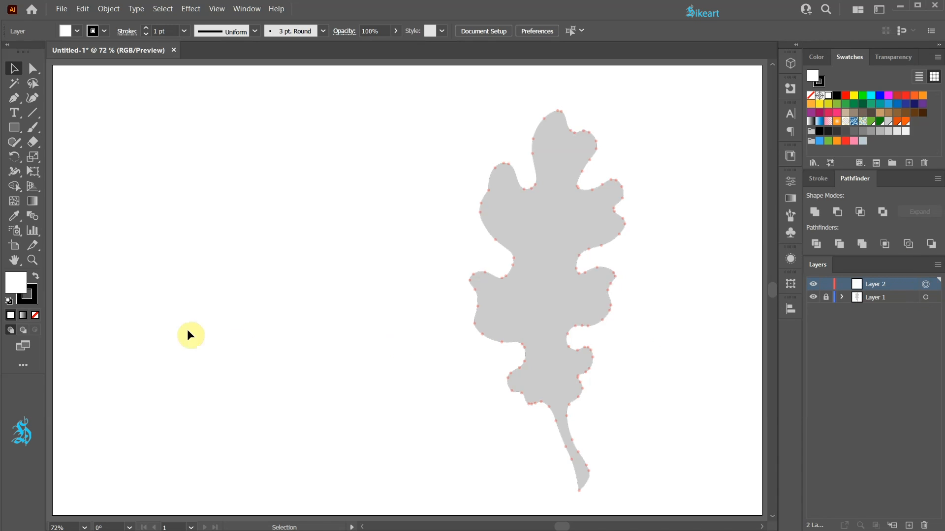
- Set the fill to none, make the black stroke active and choose the Curvature tool
left_click(35, 313)
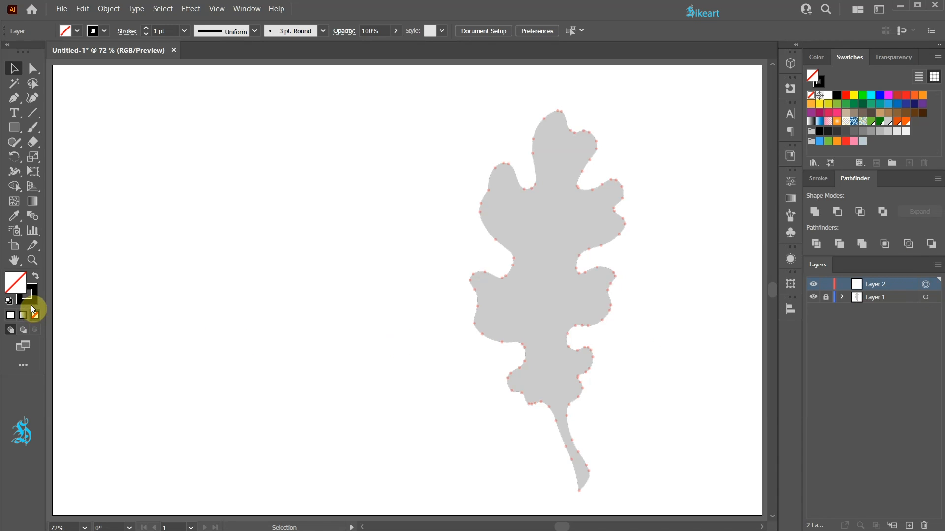
left_click(28, 296)
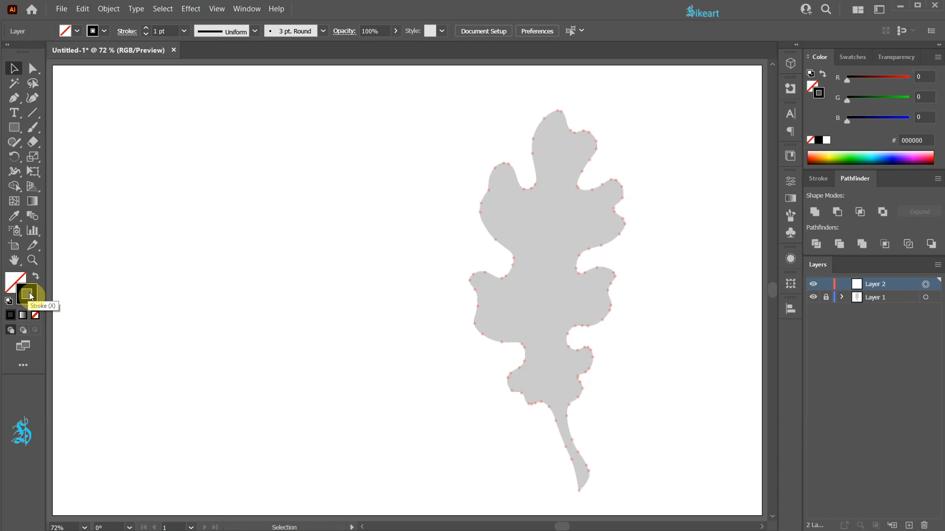
left_click(33, 99)
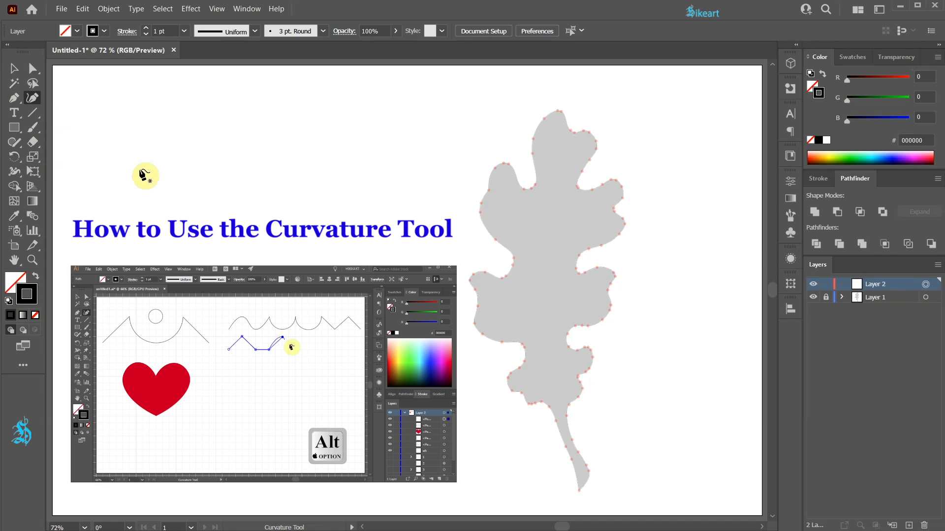
scroll(597, 443, "up", 6)
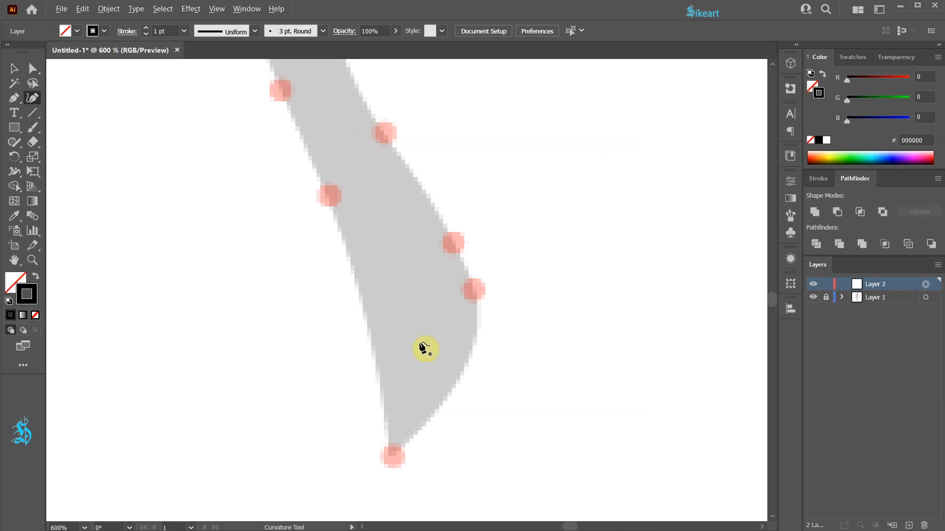
left_click_drag(546, 329, 576, 323)
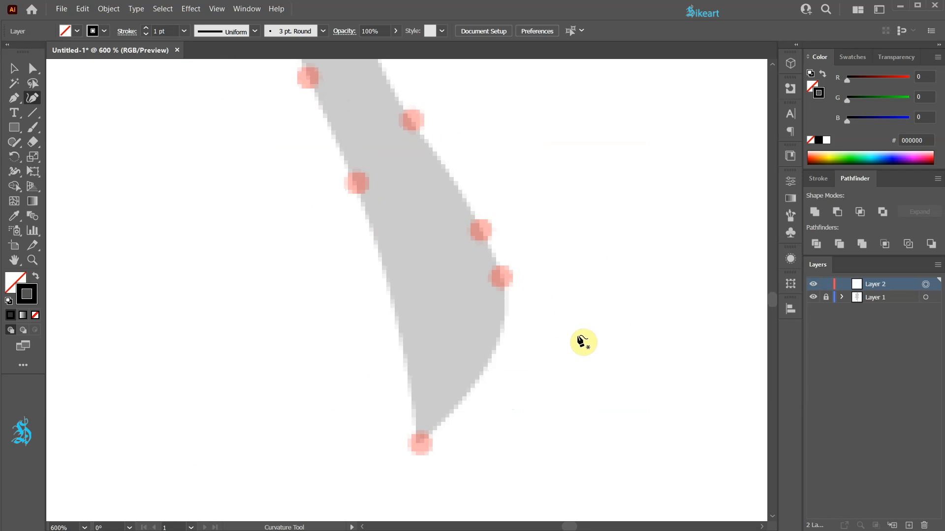
key("ctrl+0")
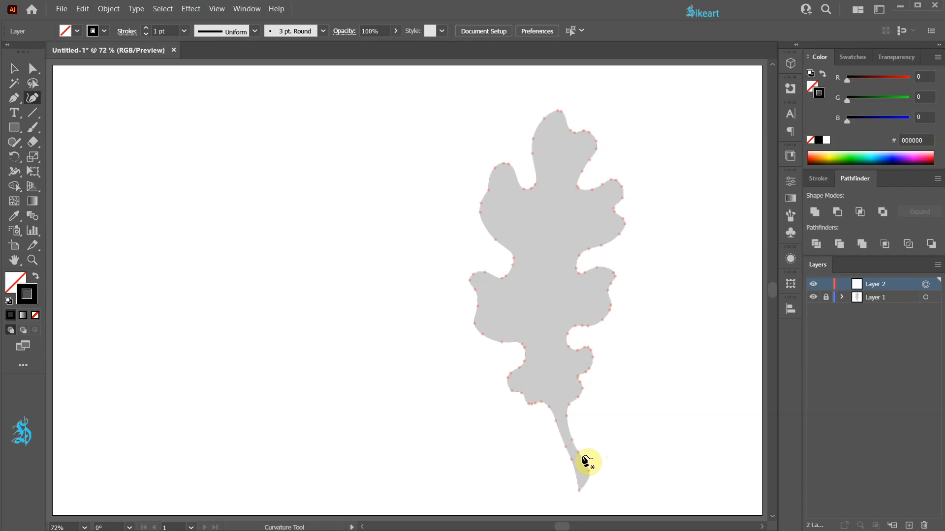
- Start a Curvature tool path at the stem's lower tip and curve it through the next two guide dots on the right edge
key("alt")
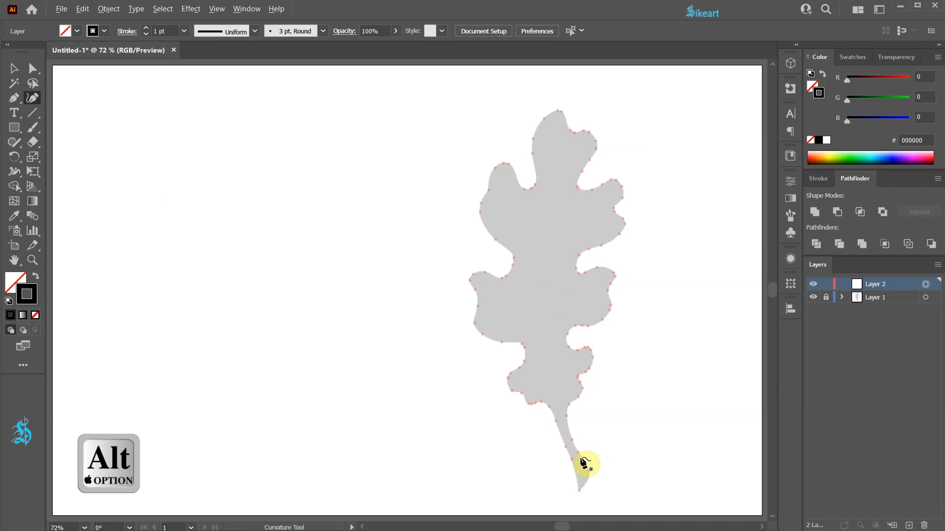
scroll(591, 468, "up", 3)
scroll(592, 475, "up", 2)
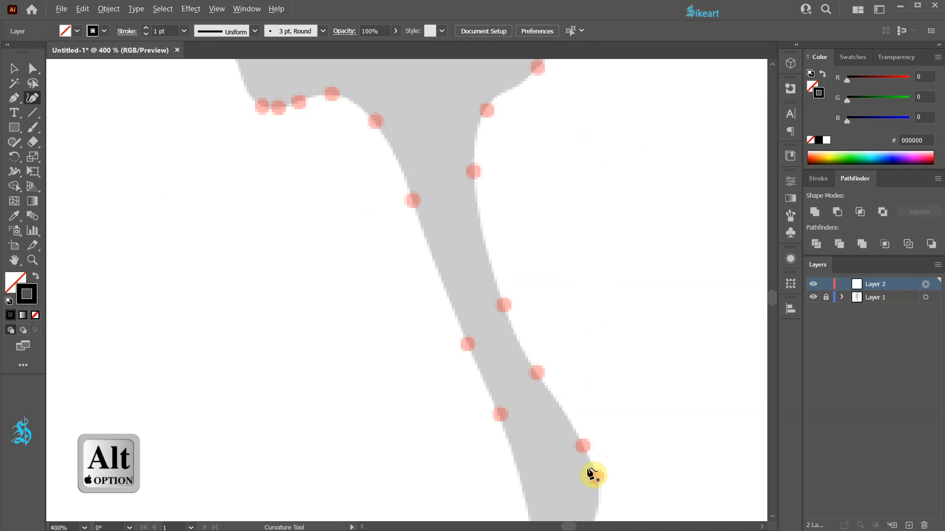
scroll(428, 332, "up", 3)
scroll(429, 332, "down", 1)
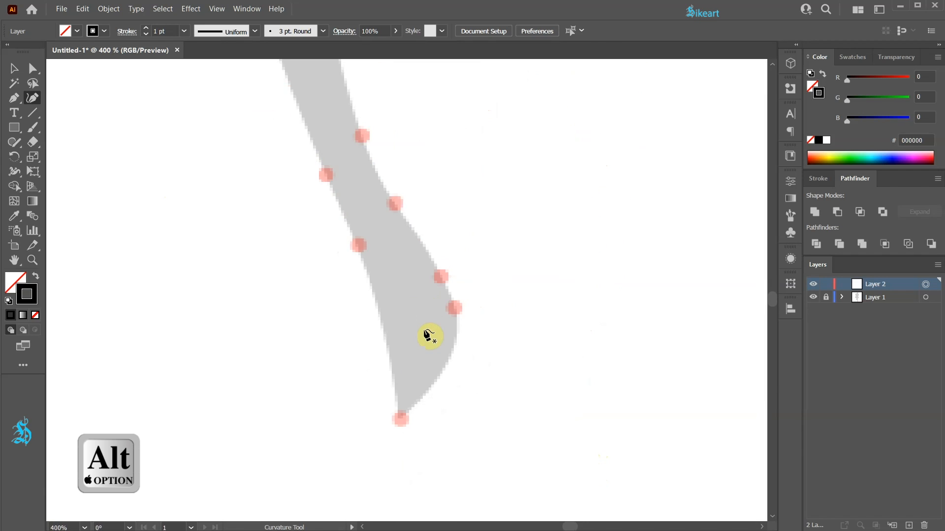
scroll(426, 333, "up", 1)
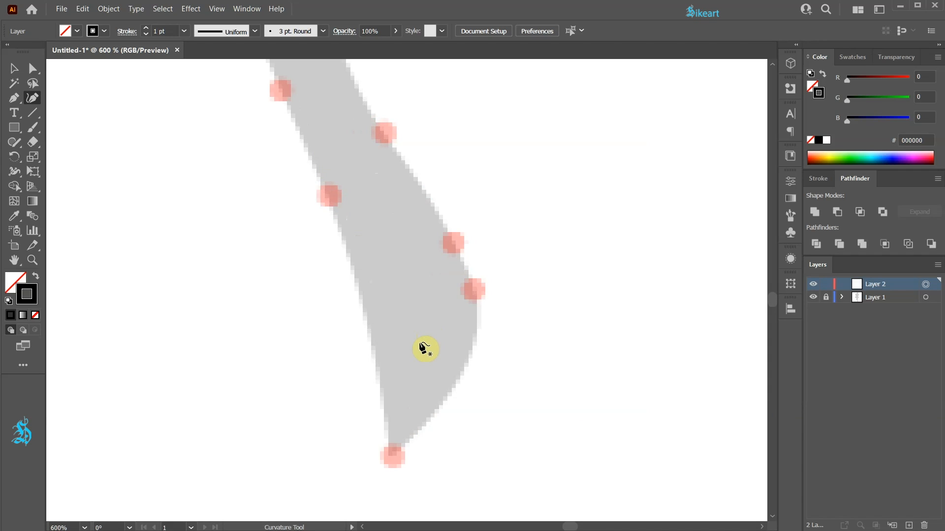
key("space")
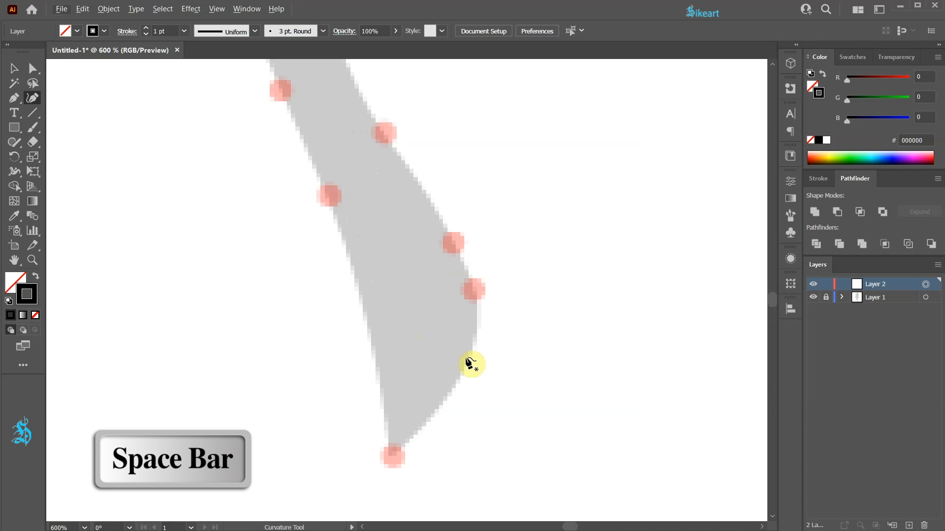
left_click_drag(546, 331, 576, 323)
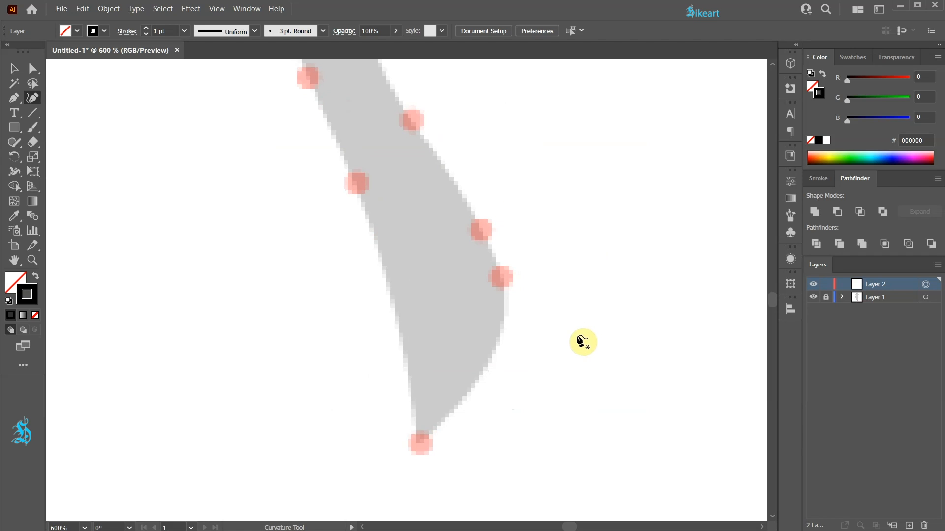
left_click(418, 445)
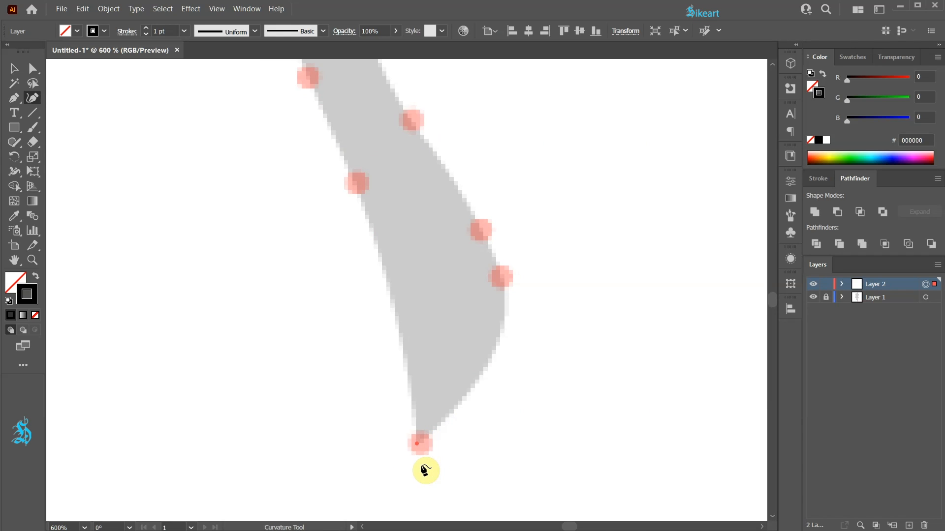
left_click(502, 275)
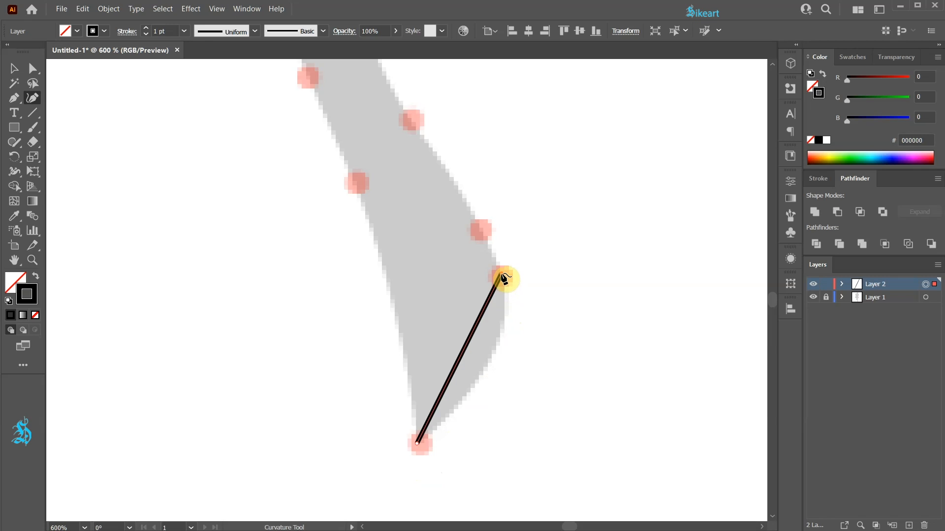
left_click(483, 232)
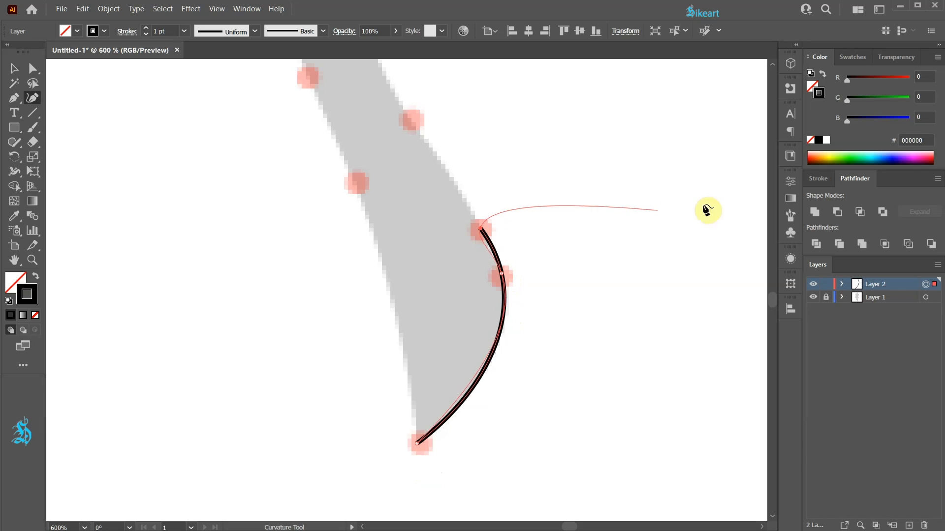
- Show the Stroke settings and examine the available stroke weights
left_click(817, 179)
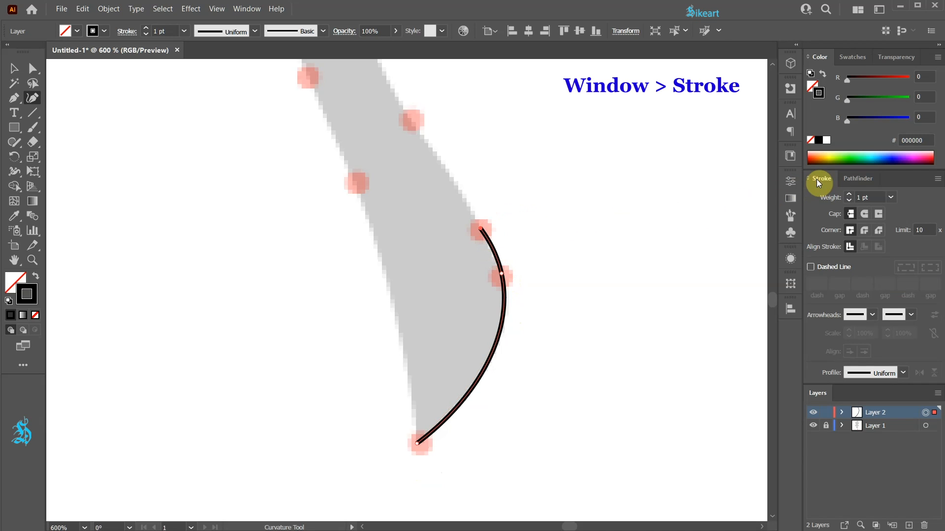
left_click(891, 197)
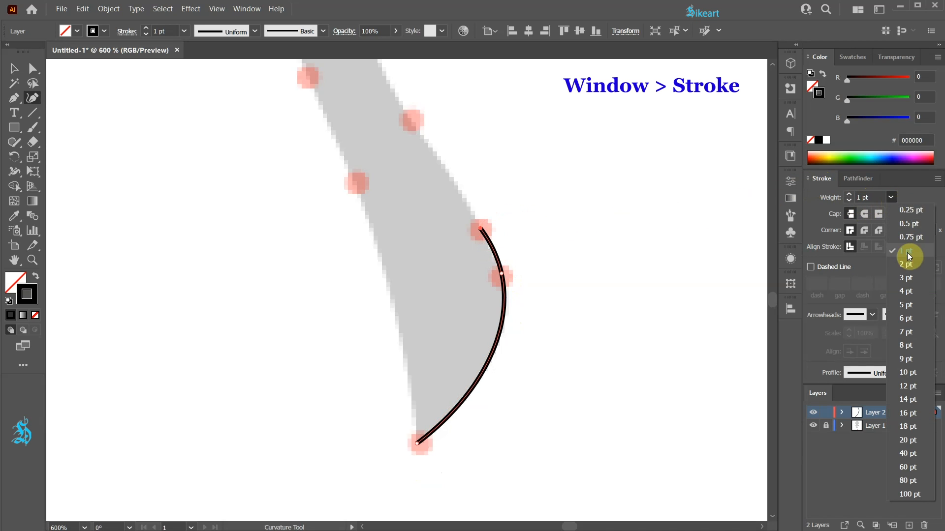
left_click(891, 197)
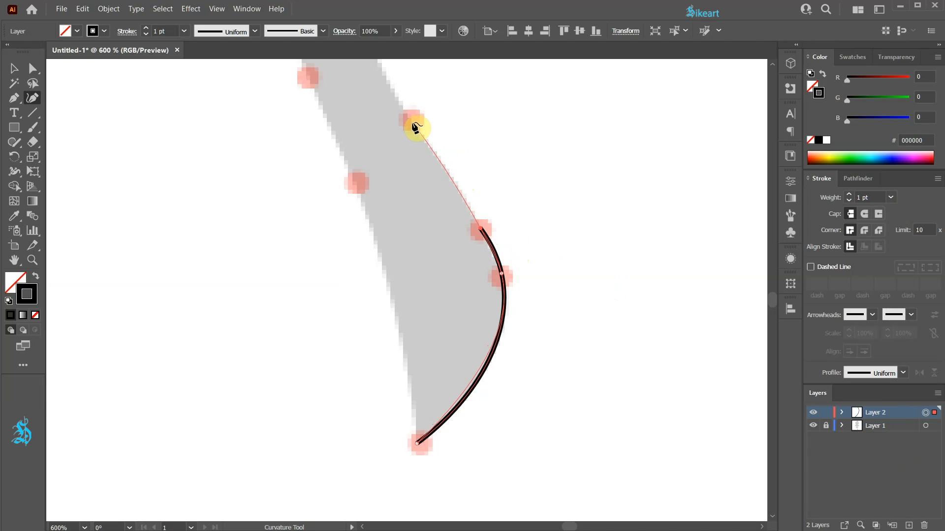
- Continue the curve dot by dot up the stem's right edge to the base of the leaf blade
left_click(410, 120)
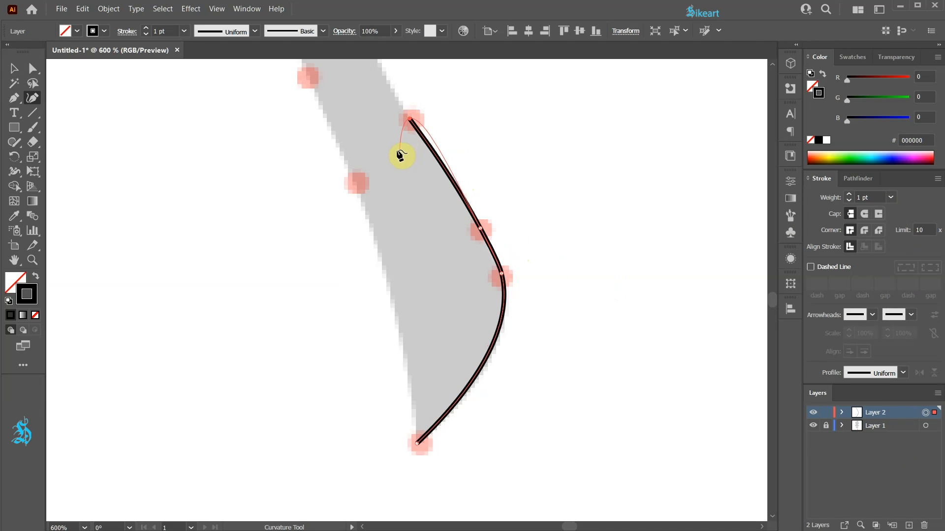
key("space")
left_click_drag(389, 141, 439, 363)
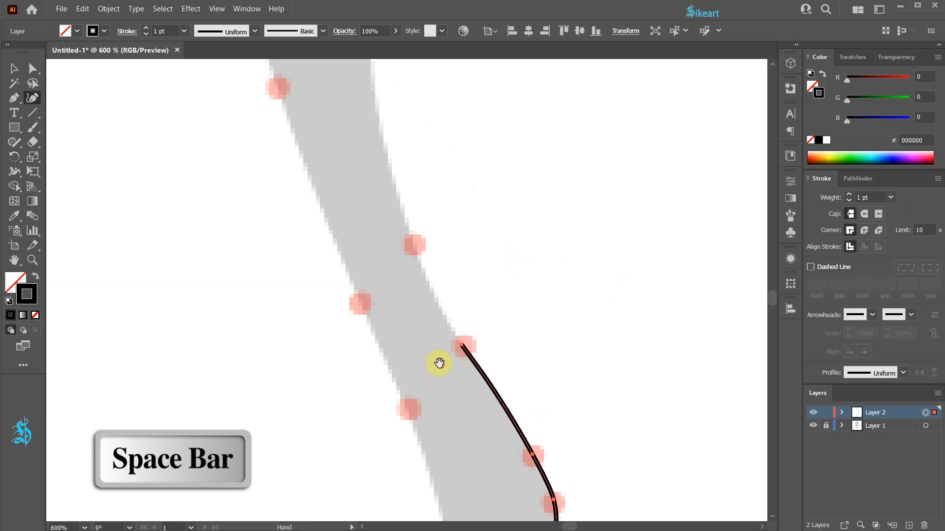
left_click(413, 246)
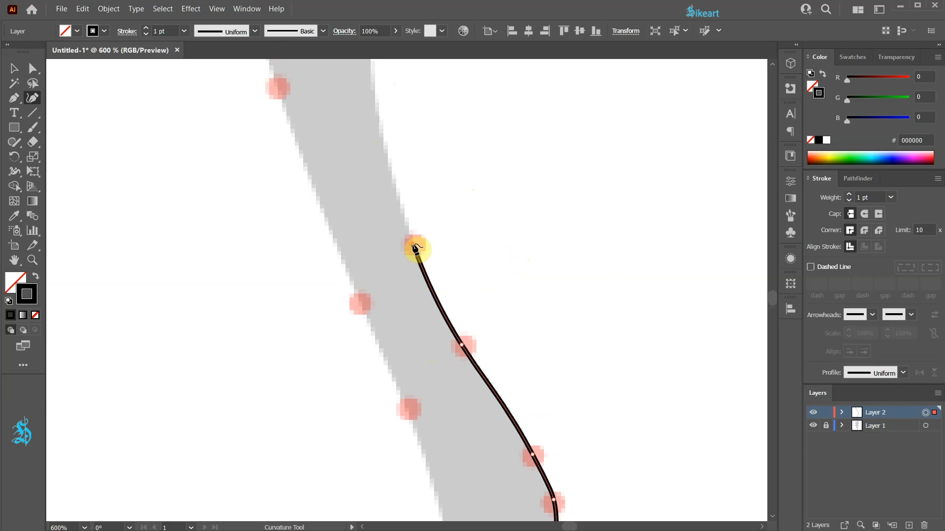
key("space")
left_click_drag(415, 143, 416, 331)
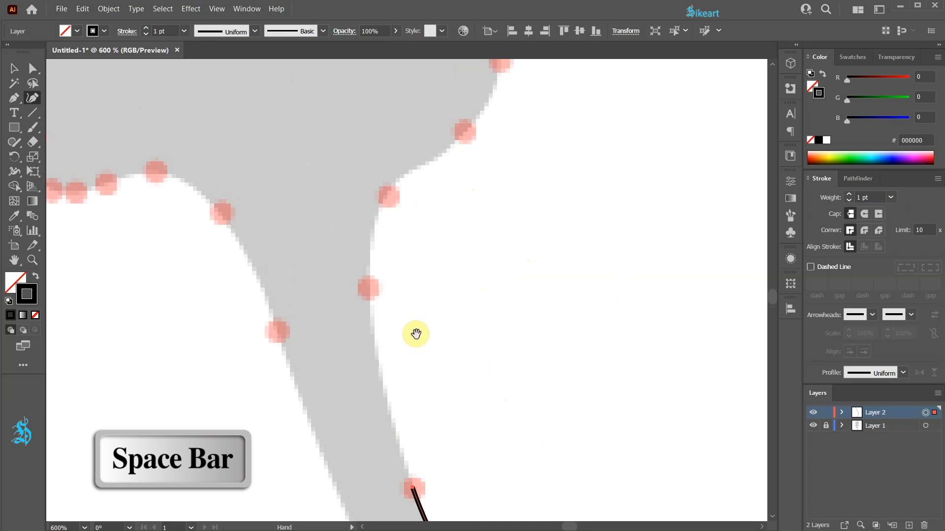
left_click(369, 287)
left_click(388, 196)
left_click(464, 131)
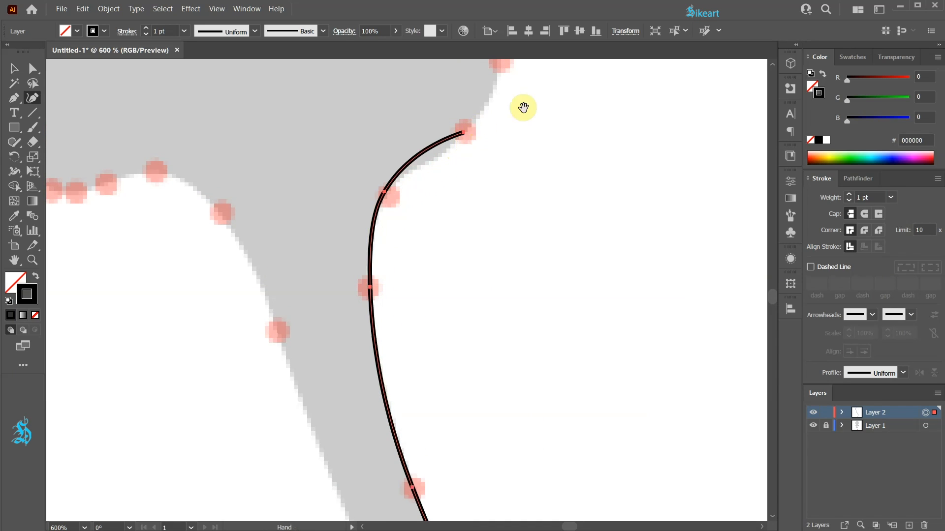
- Trace the bulge on the leaf's lower right edge and the sharp notch above it along the guide dots
key("space")
left_click_drag(521, 105, 521, 291)
left_click(499, 244)
left_click(478, 190)
left_click(460, 143)
left_click(526, 108)
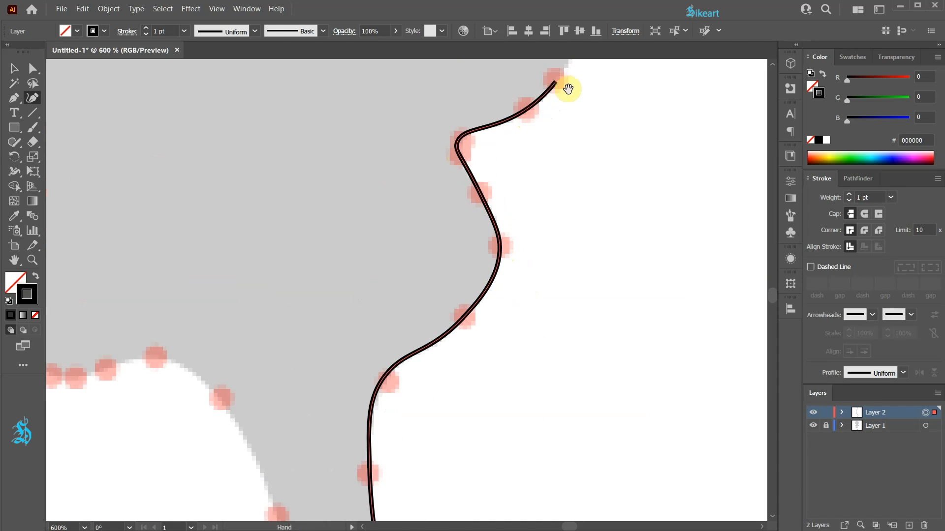
left_click(555, 80)
- Trace around the small lower right lobe and the deep rounded notch above it, adding an anchor point at each guide dot
left_click_drag(554, 81, 522, 467)
left_click(552, 366)
left_click(537, 308)
left_click(515, 285)
left_click(484, 286)
left_click(423, 311)
left_click(353, 280)
left_click(343, 176)
left_click(406, 107)
left_click(462, 105)
left_click(510, 111)
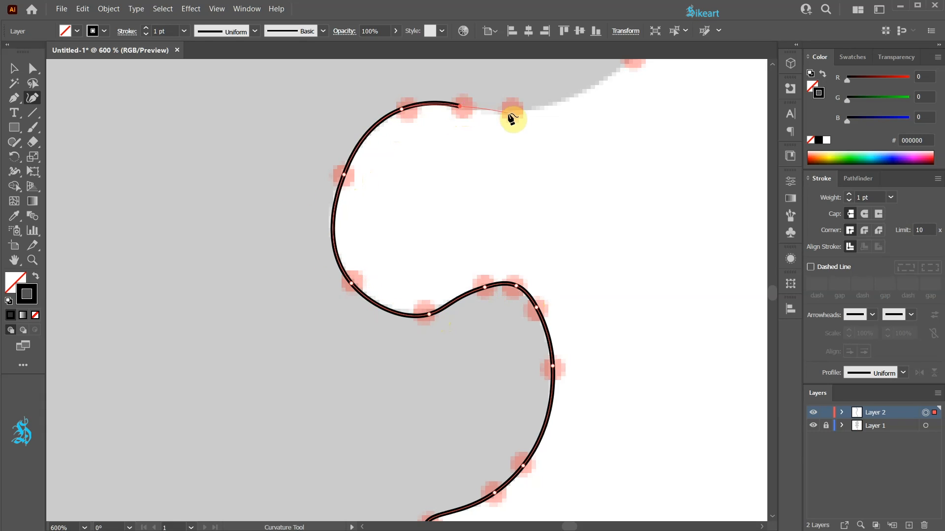
- Extend the curve to the next guide dot on the large right lobe and shift the preceding anchor point onto its guide dot
key("space")
left_click_drag(544, 112, 438, 320)
left_click(527, 261)
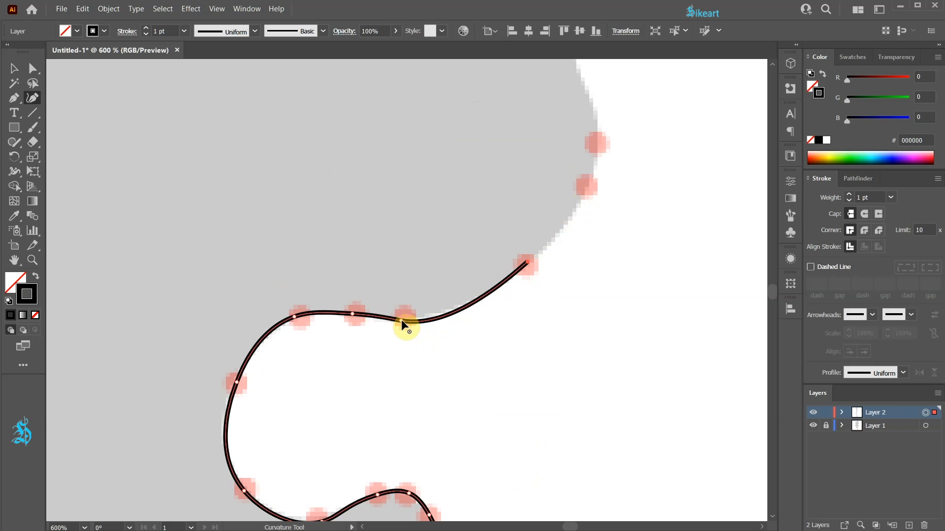
mouse_move(402, 320)
left_mouse_down()
mouse_move(404, 307)
mouse_move(440, 311)
mouse_move(404, 317)
left_mouse_up()
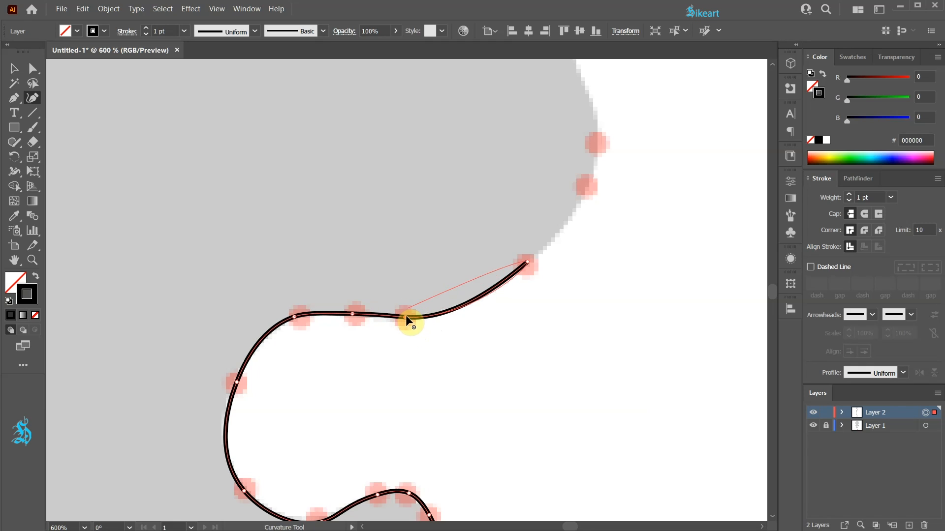
key("Delete")
key("Delete")
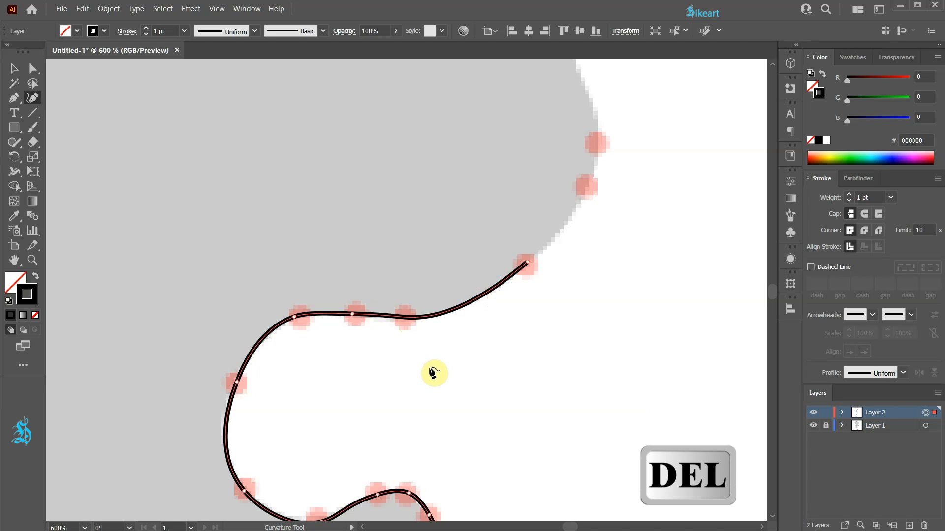
- Add an anchor point to the curve, move it onto its guide dot, and extend the trace along the next two dots of the large right lobe
left_click(422, 314)
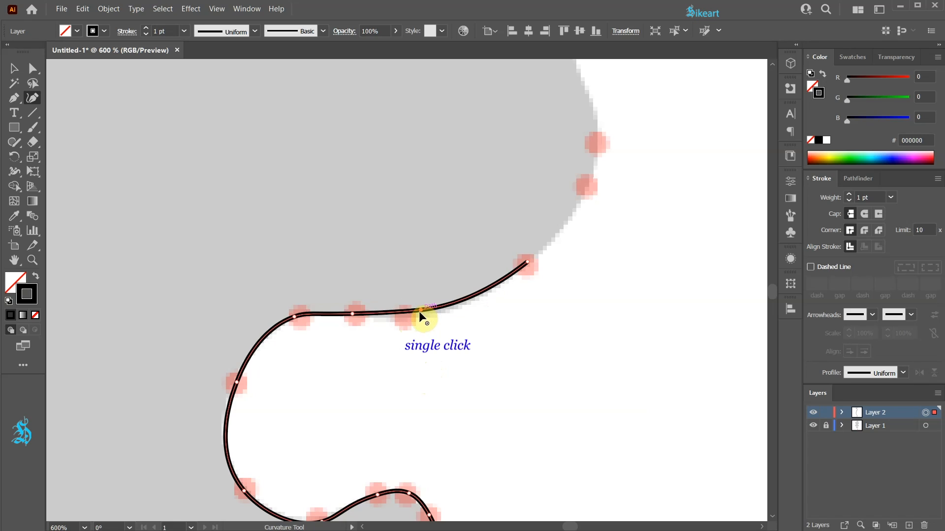
left_click_drag(422, 311, 402, 316)
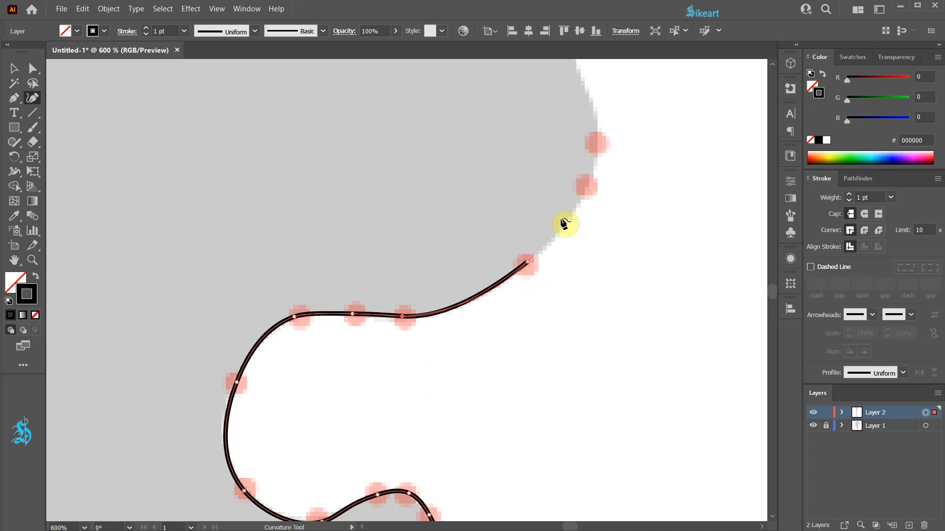
left_click(587, 186)
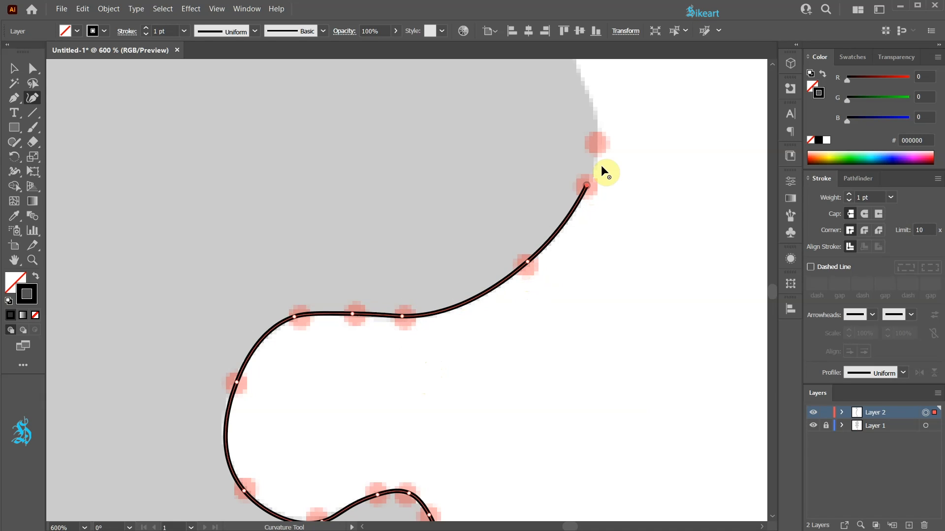
left_click(599, 141)
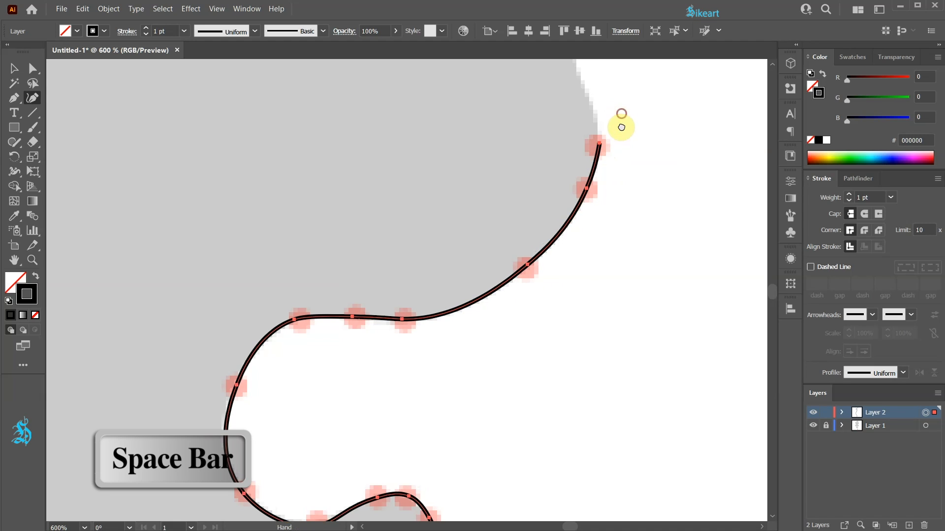
- Trace the upper part of the large right lobe and the rounded notch above it, adding an anchor point at each guide dot
left_click_drag(620, 126, 567, 399)
left_click(517, 308)
left_click(543, 255)
left_click(582, 198)
left_click(564, 165)
left_click(427, 123)
left_click(326, 166)
left_click(275, 173)
left_click(252, 130)
- Continue the curve along the upper right lobes and over the leaf's top lobe, down its left edge toward the deep notch
mouse_move(307, 129)
left_mouse_down()
mouse_move(414, 421)
mouse_move(308, 467)
left_mouse_up()
left_click(279, 359)
left_click(358, 306)
left_click(231, 339)
left_click(114, 328)
left_click(104, 309)
left_click(146, 187)
left_click(210, 91)
mouse_move(281, 143)
left_mouse_down()
mouse_move(375, 329)
mouse_move(489, 493)
left_mouse_up()
left_click(470, 350)
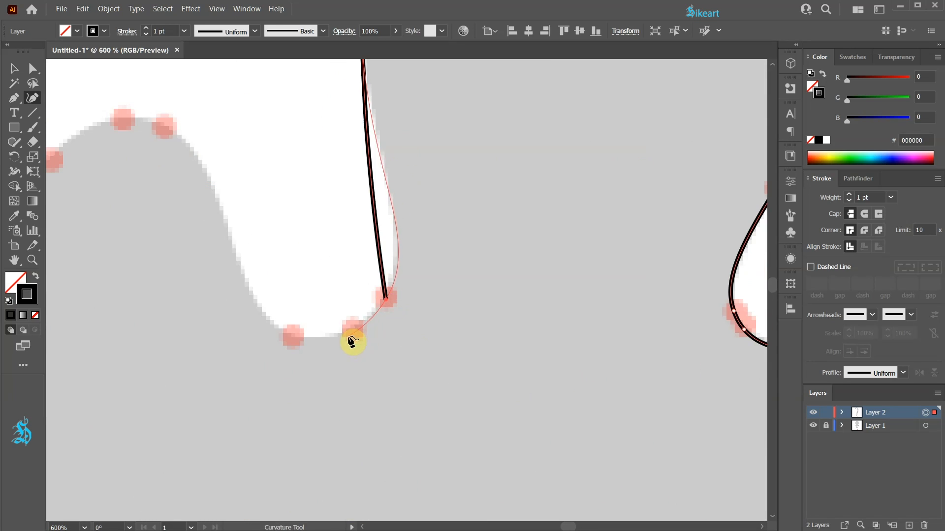
- Trace the bottom of the deep notch beside the top lobe and continue up and over the upper-left lobe
left_click(350, 332)
left_click(293, 337)
left_click(164, 126)
left_click(123, 119)
left_click_drag(102, 149, 466, 139)
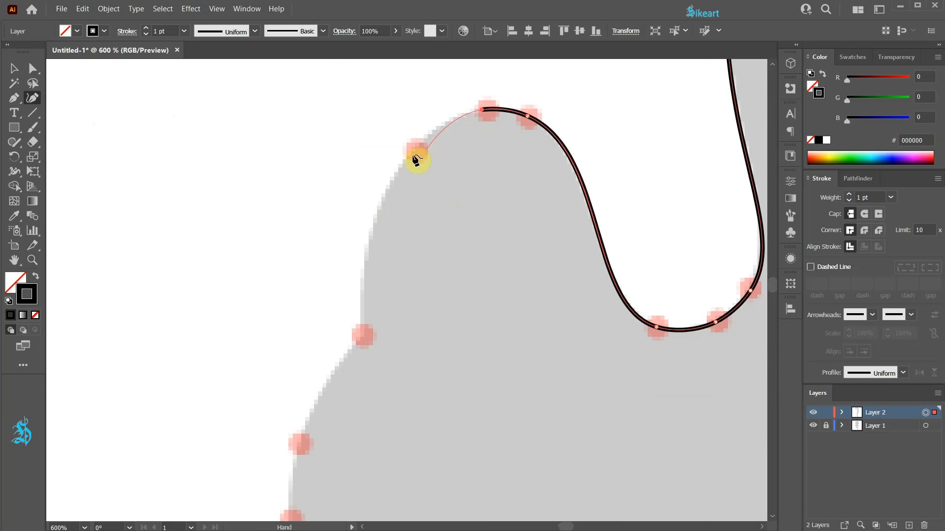
left_click(418, 151)
- Bring the curve down the upper-left lobe's outer edge, make a corner point at the small indentation, and continue to the next guide dot
left_click_drag(386, 300, 421, 173)
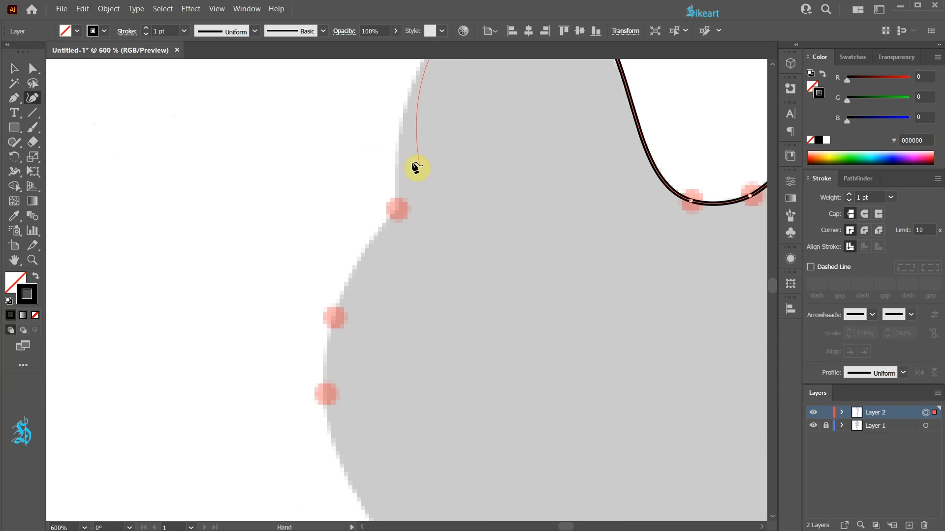
left_click(399, 211)
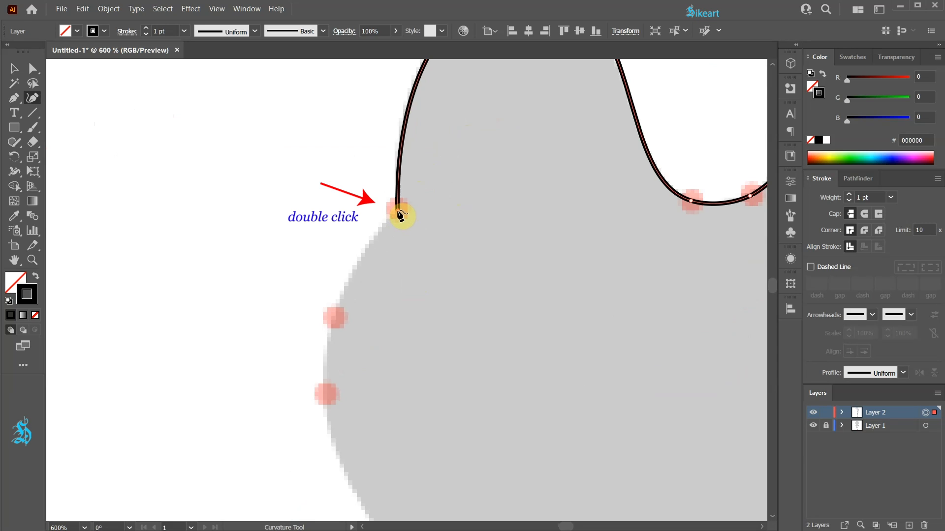
double_click(399, 213)
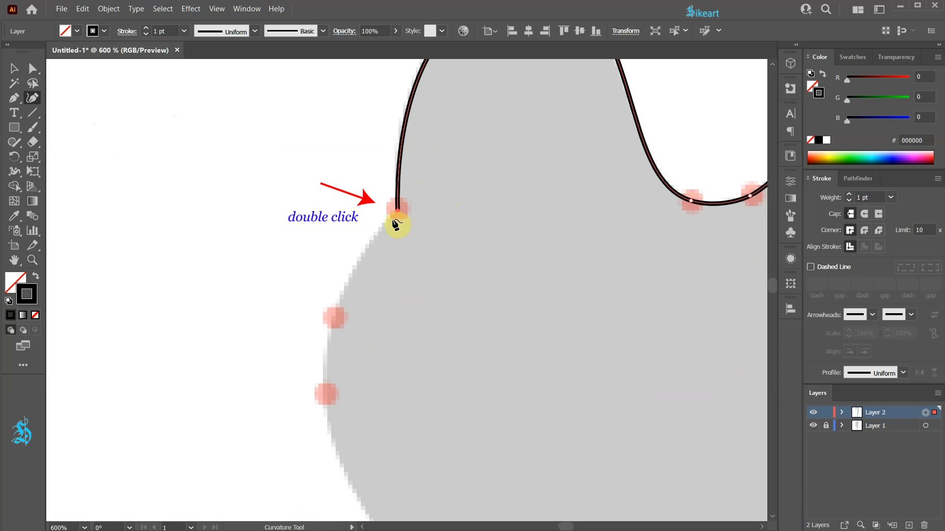
left_click(337, 321)
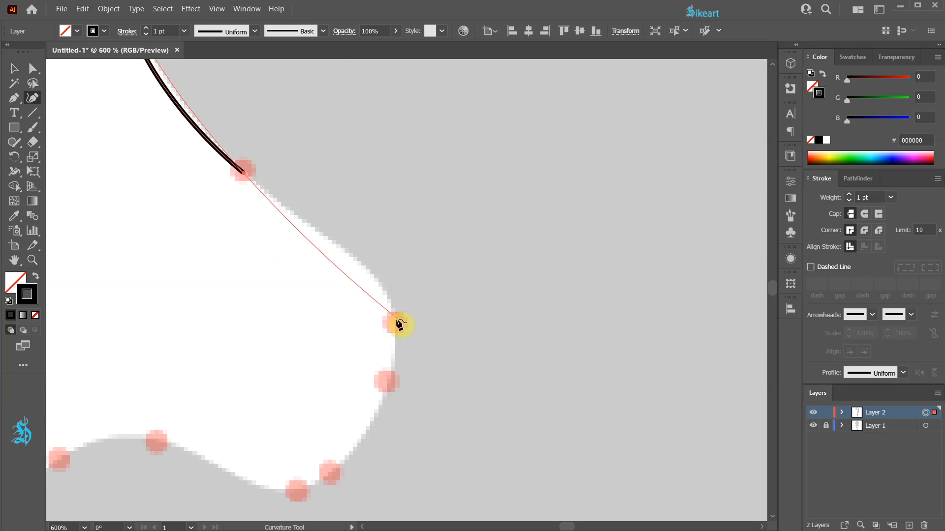
- Trace the rounded notch below the upper-left lobe and along the upper edge of the middle-left lobe, following the guide dots
left_click(398, 324)
left_click(387, 381)
left_click(329, 473)
left_click(296, 490)
left_click(157, 441)
left_click(59, 459)
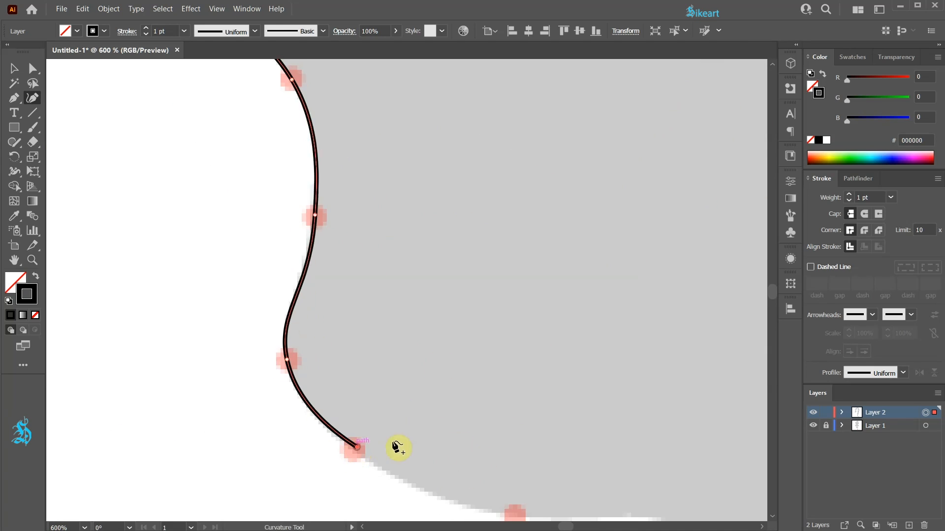
- Trace the remaining left edge and stem, close the path at the stem tip, and make that anchor a corner point
left_click(598, 421)
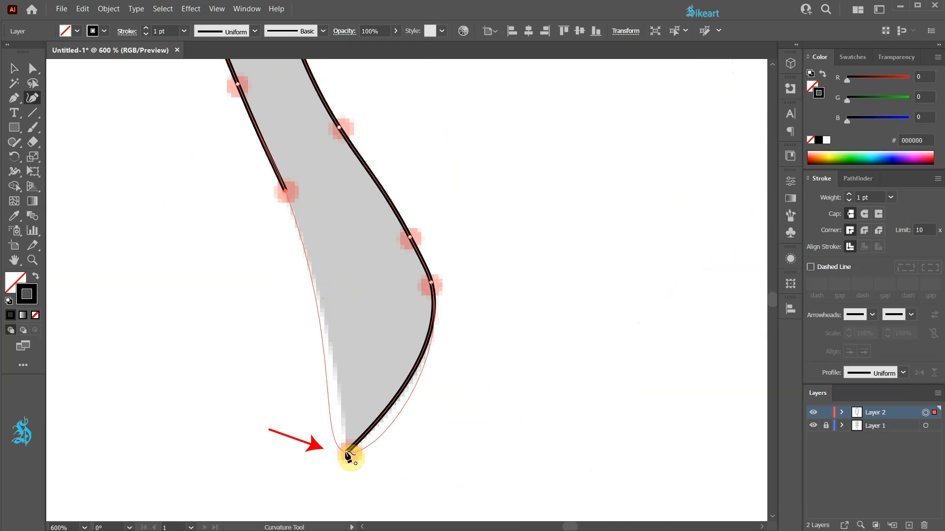
double_click(347, 452)
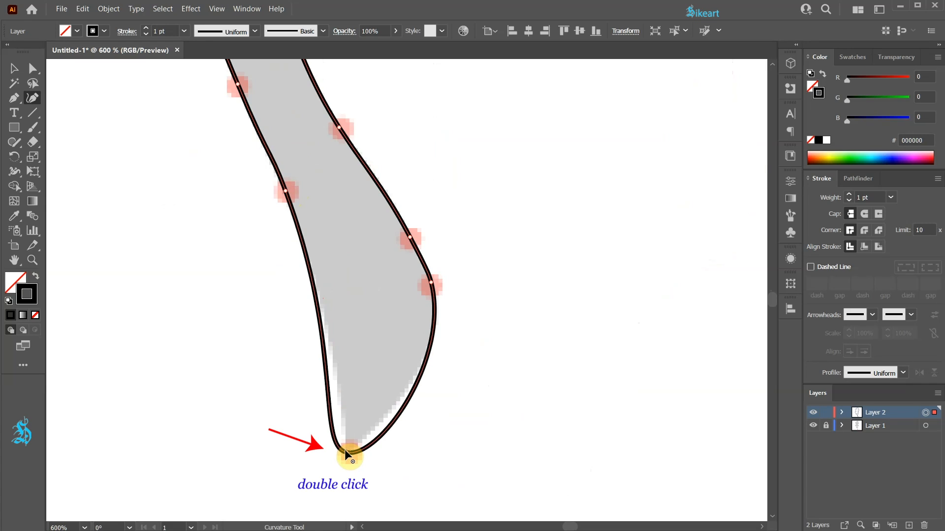
double_click(345, 450)
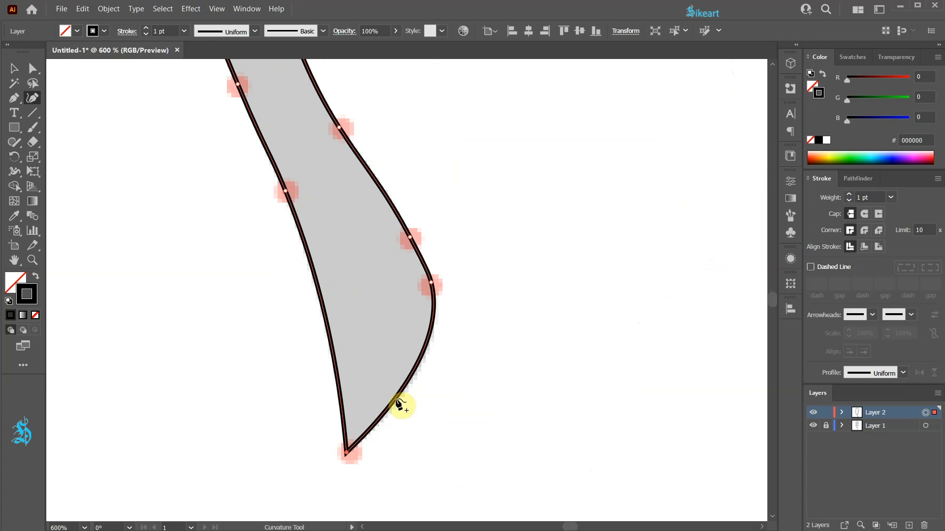
- Hide the reference image on Layer 1 and deselect the traced outline
scroll(401, 401, "down", 1)
key("ctrl+0")
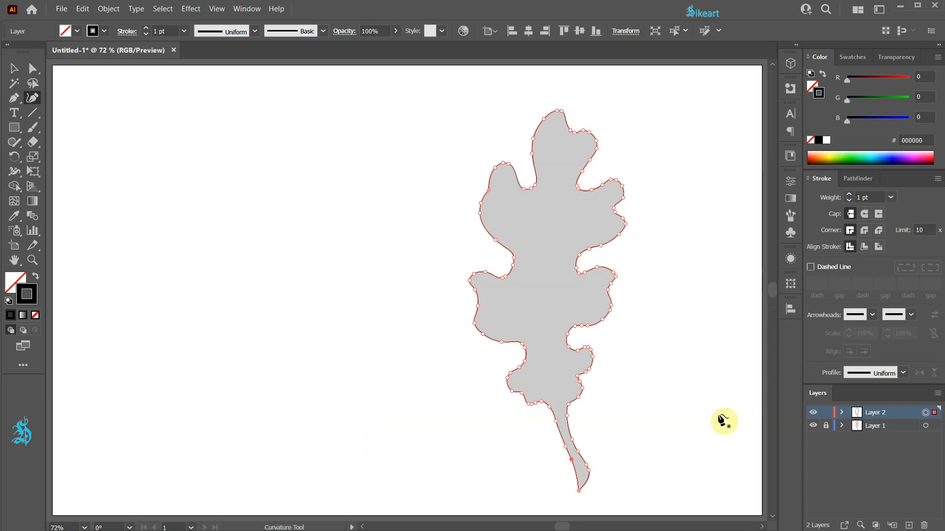
left_click(812, 426)
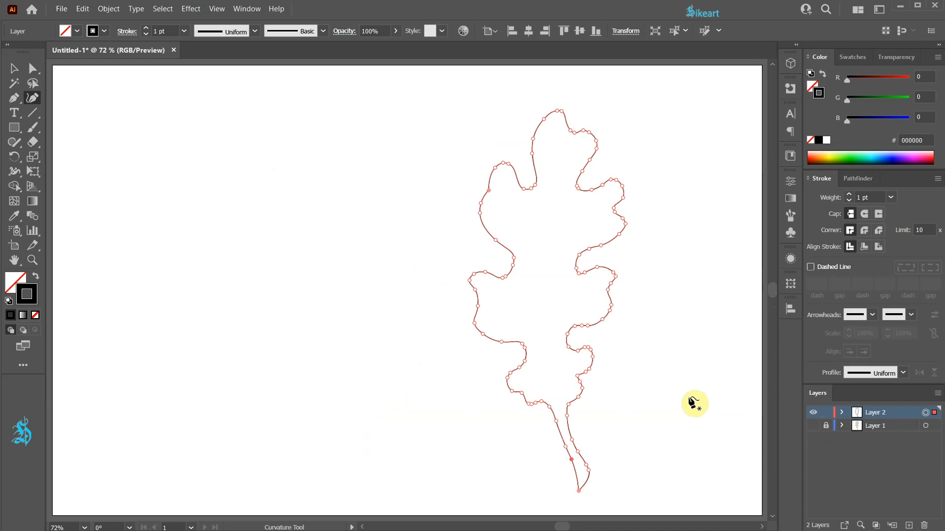
key("v")
left_click(679, 394)
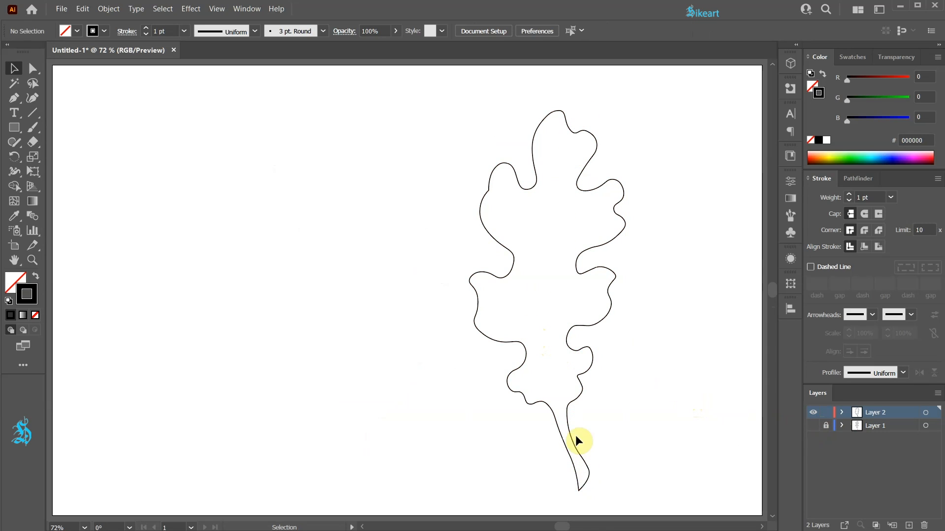
- Draw a curved center vein with the Pen tool from the notch near the leaf's top to the base of the blade, ending the path there
scroll(445, 336, "down", 3)
key("p")
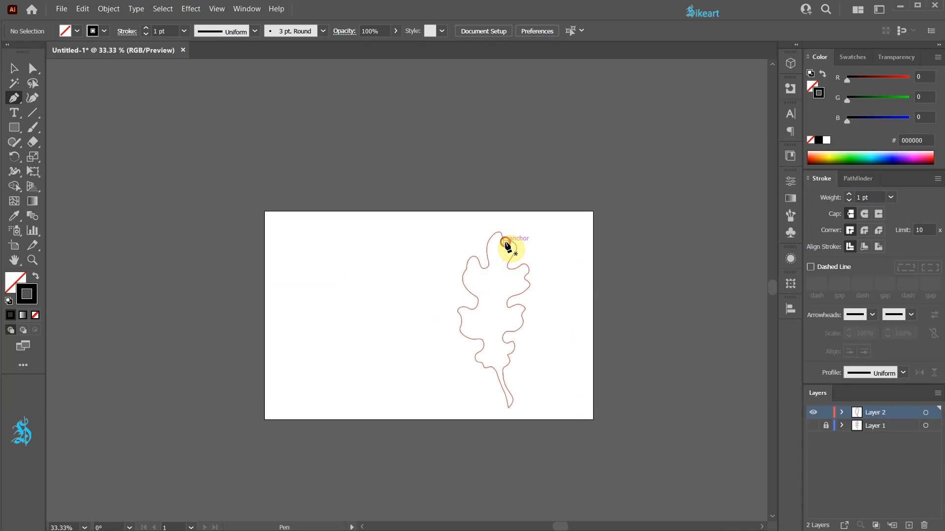
left_click(505, 242)
left_click_drag(503, 374, 526, 434)
scroll(526, 392, "up", 4)
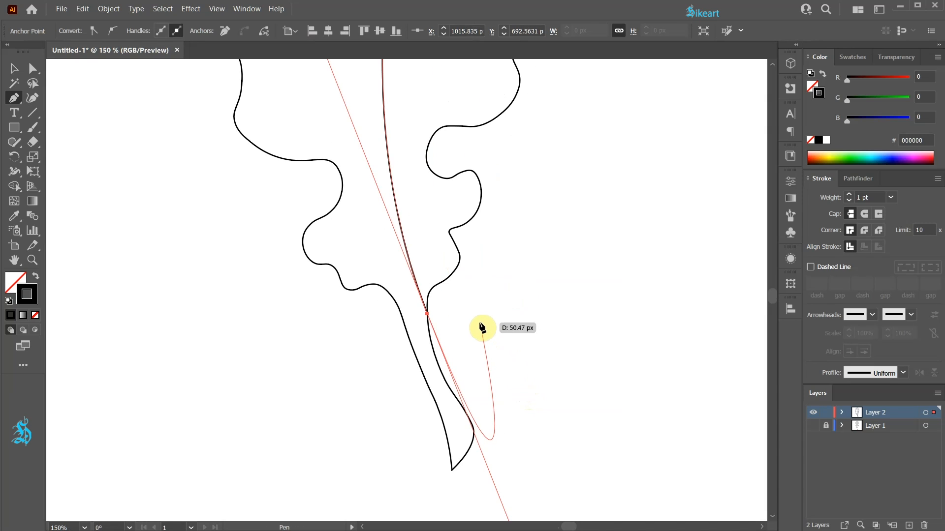
left_click(564, 307, "ctrl")
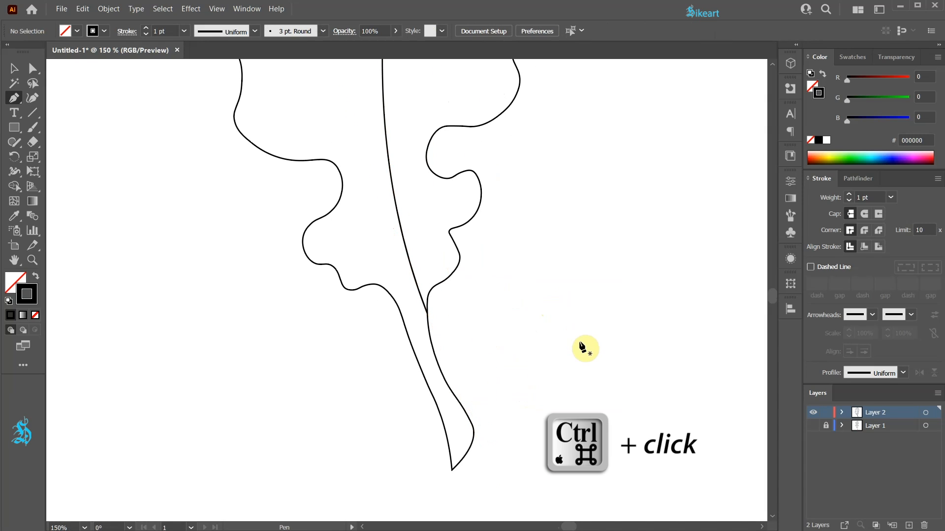
- Select the leaf outline and the center vein and split the leaf along the vein with the Pathfinder's Divide
key("ctrl+0")
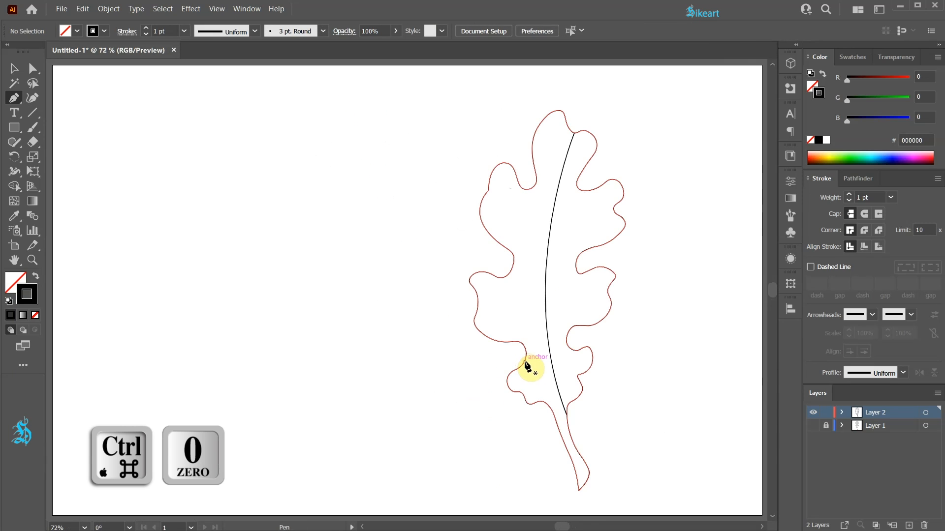
key("v")
left_click_drag(429, 167, 662, 419)
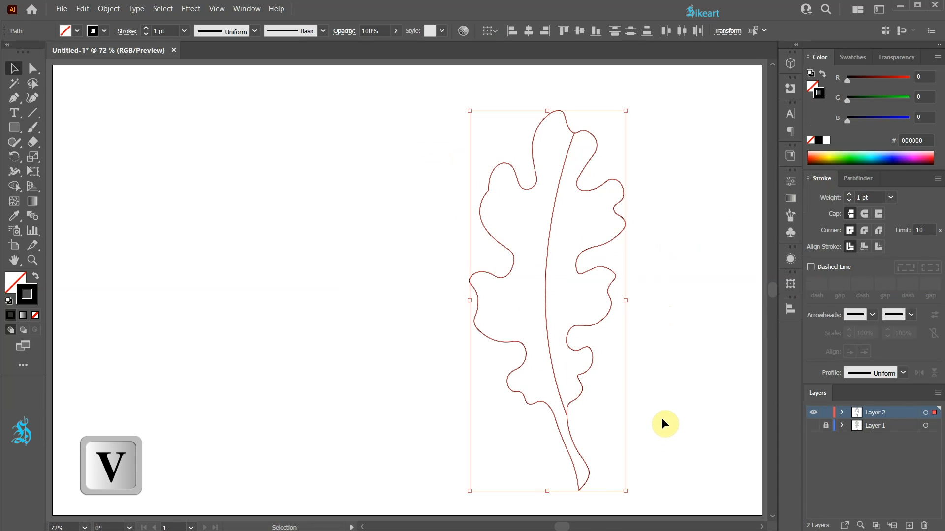
left_click(861, 179)
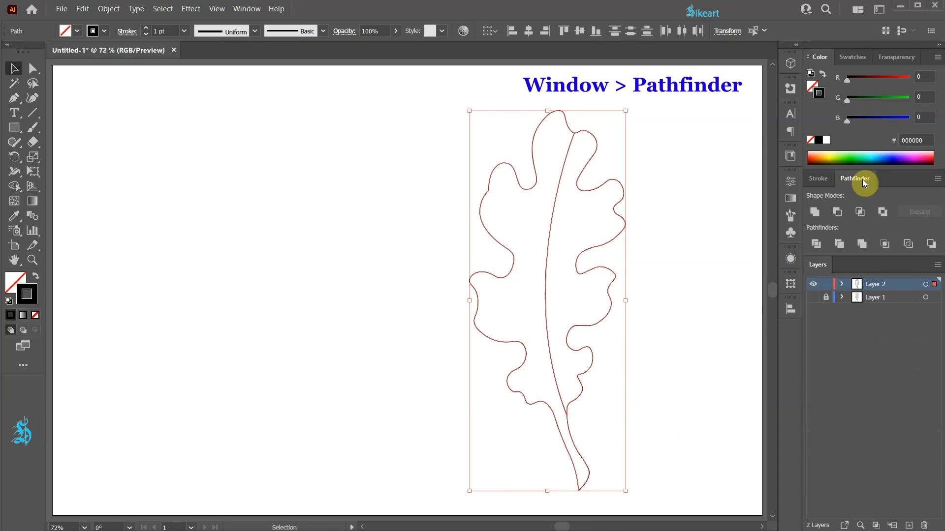
left_click(819, 244)
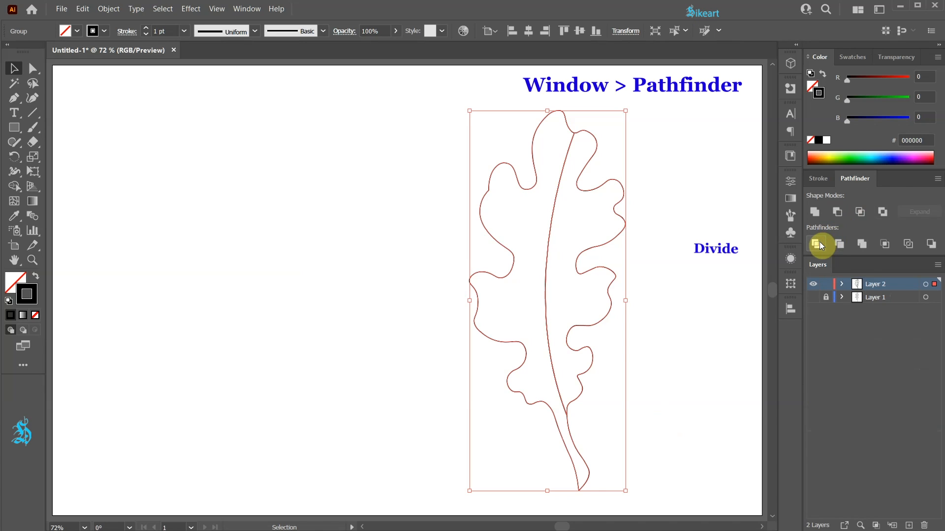
- Check the two divided pieces inside Layer 2's group and ungroup them into separate paths
left_click(841, 285)
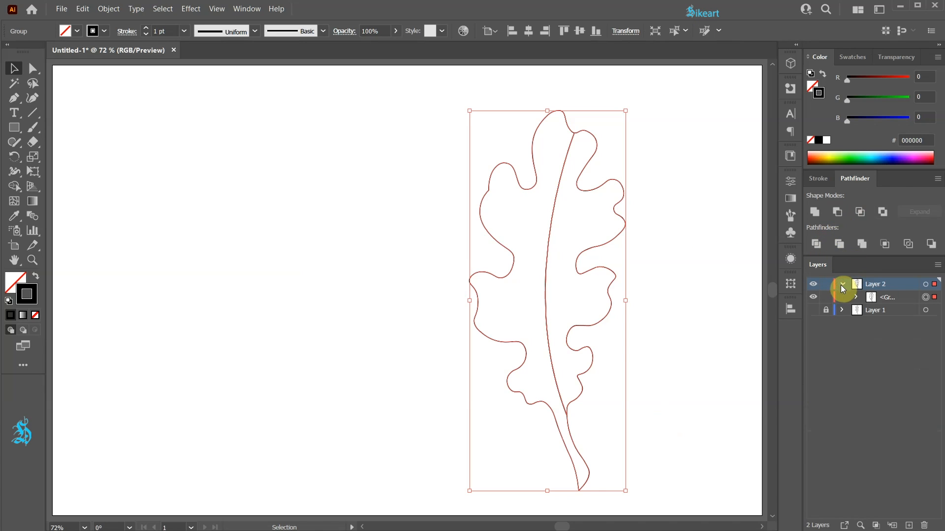
left_click(856, 297)
left_click(924, 311)
left_click(927, 323)
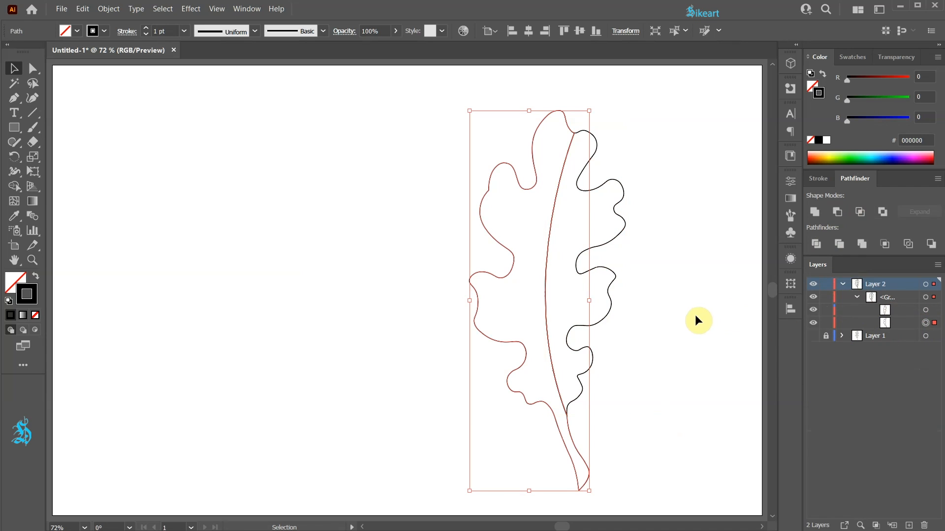
left_click_drag(661, 380, 435, 166)
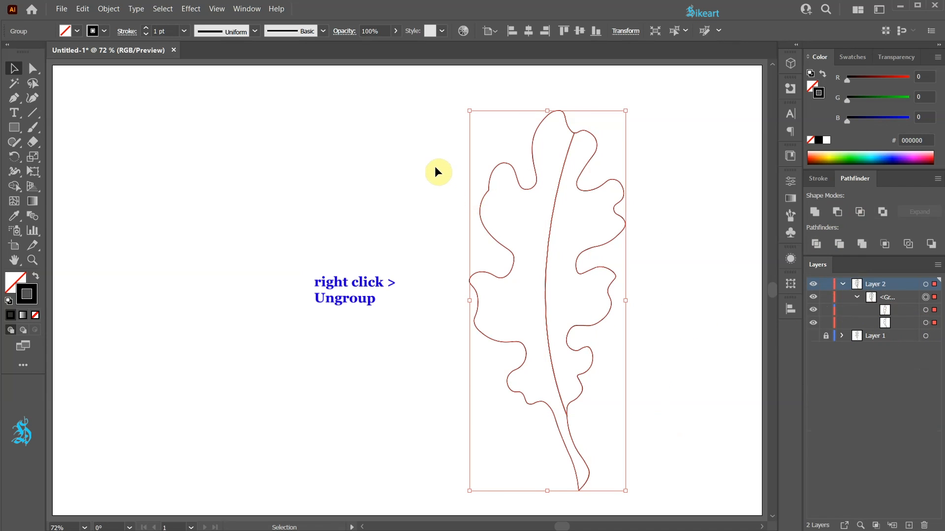
right_click(567, 207)
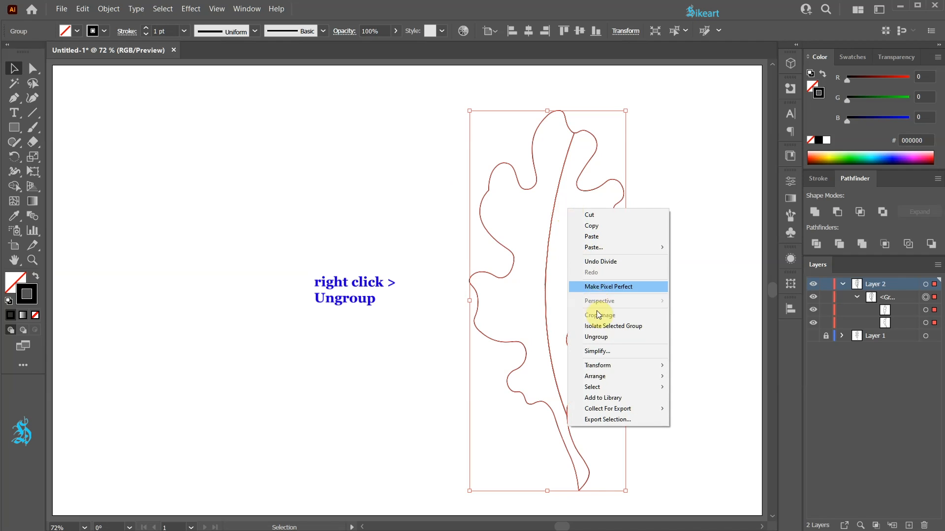
left_click(606, 341)
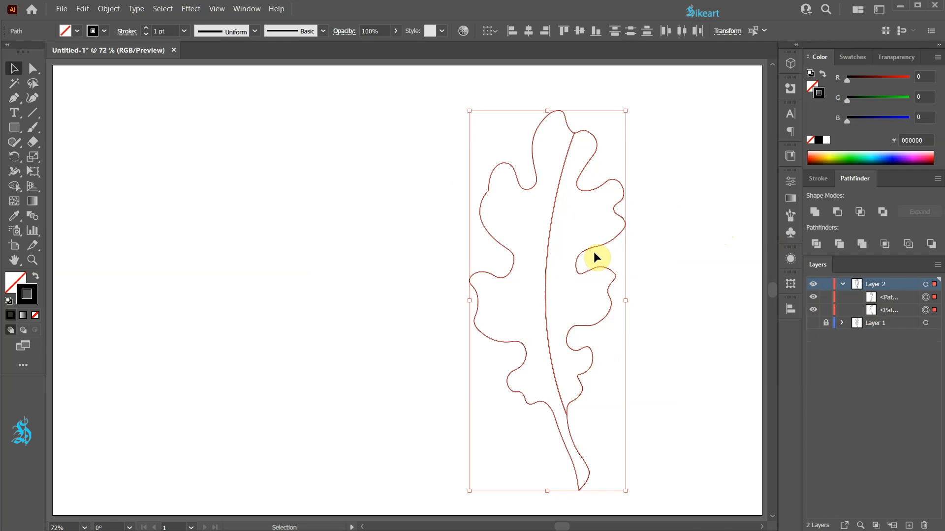
- Remove the stroke from both leaf halves and fill the right half with the orange swatch (#dd460b), leaving it without a stroke
left_click(37, 316)
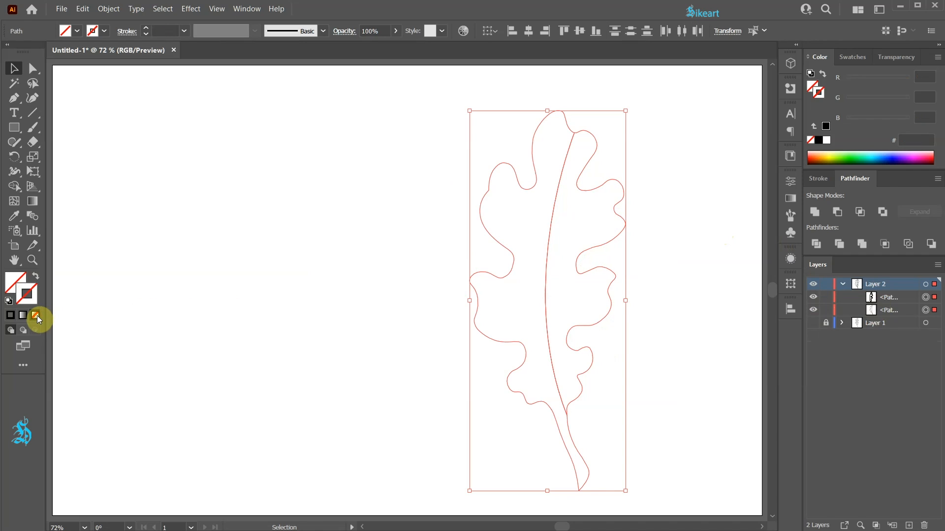
left_click(656, 252)
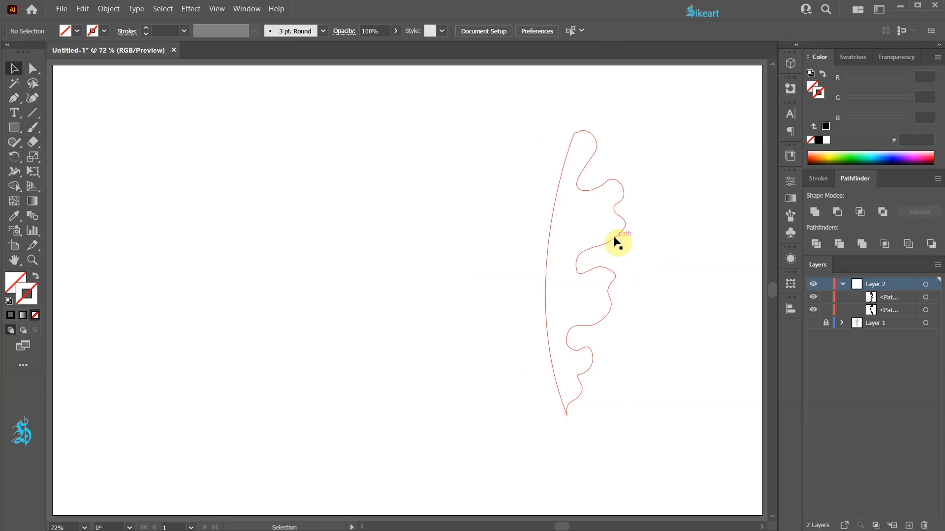
left_click(614, 241)
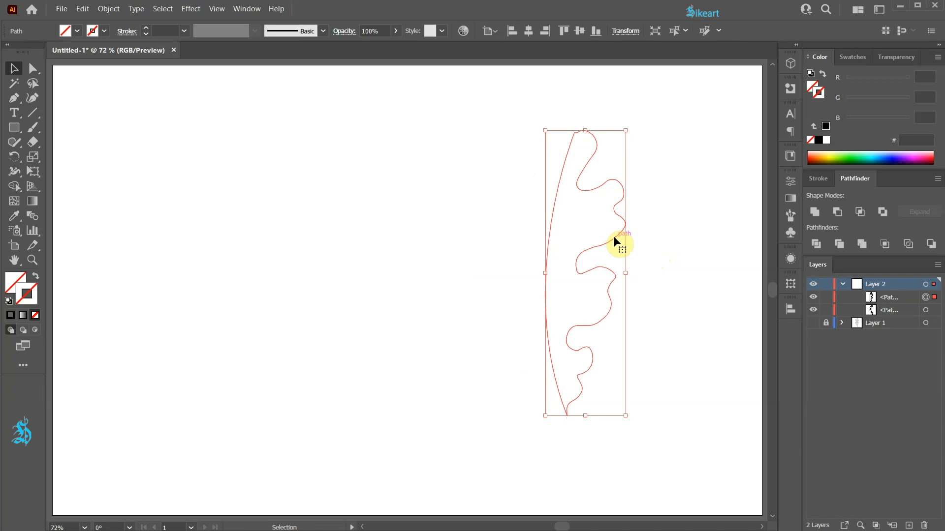
left_click(846, 57)
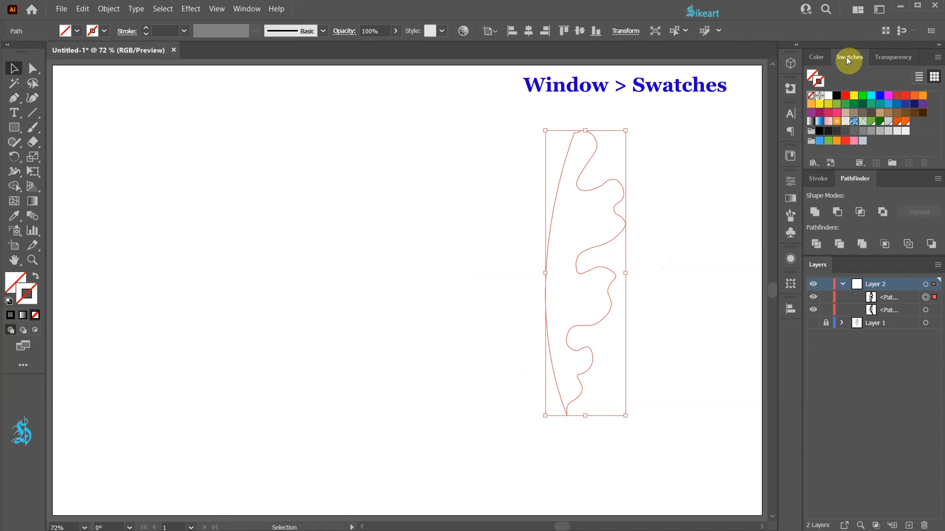
left_click(898, 123)
key("shift+x")
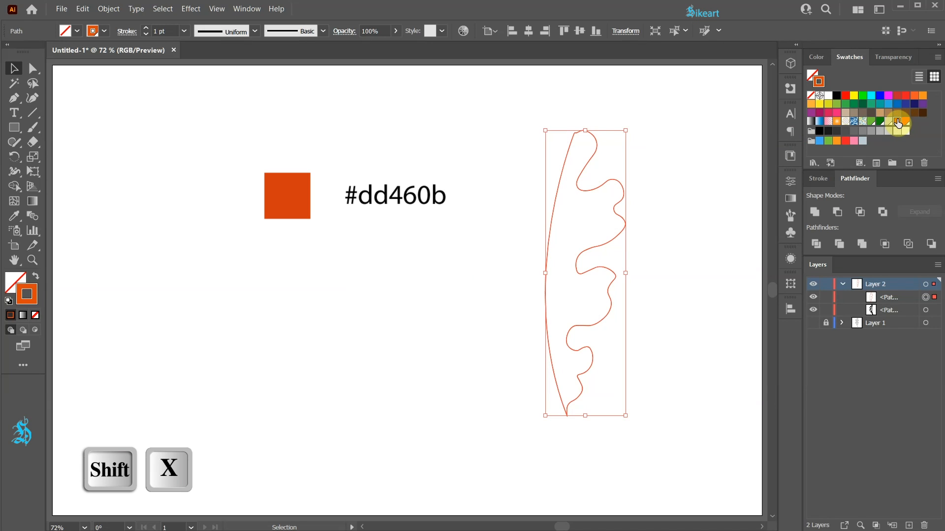
left_click(35, 279)
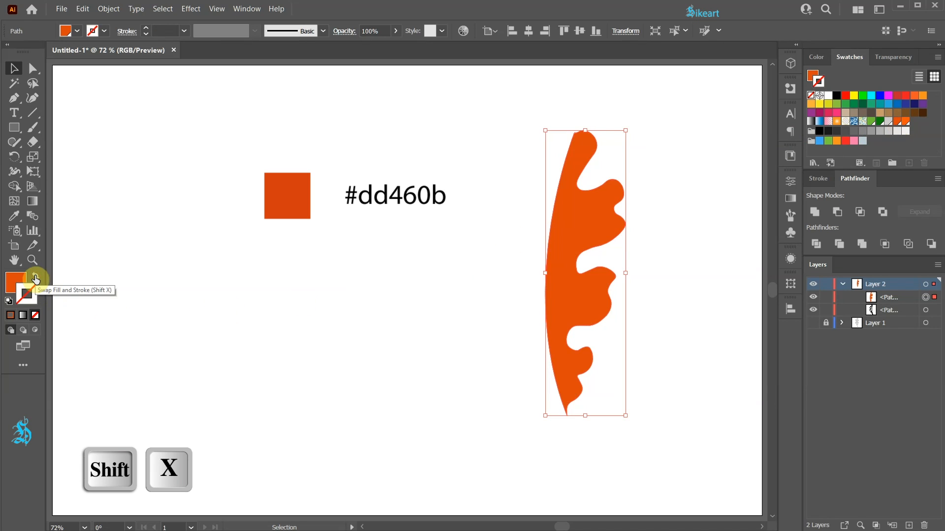
- Fill the leaf's left half with the bright orange swatch (#ff570b)
left_click_drag(428, 182, 523, 276)
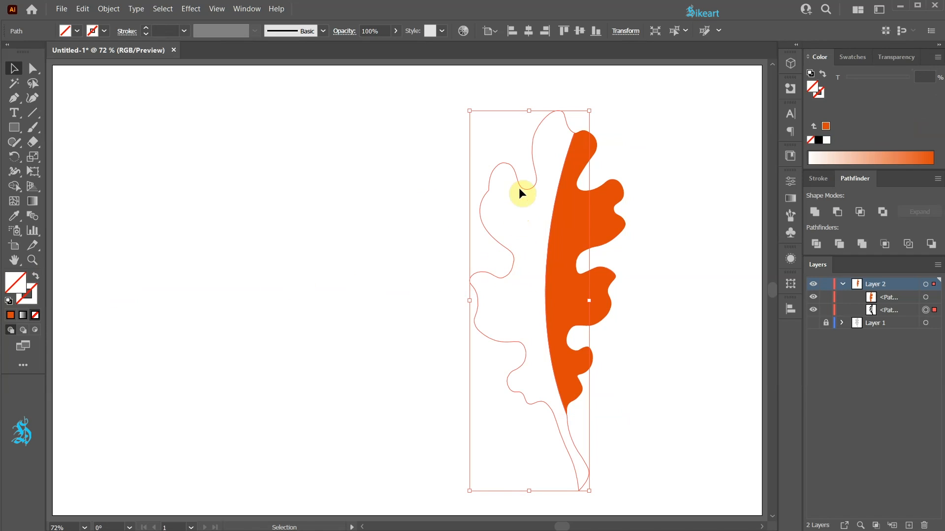
left_click(854, 57)
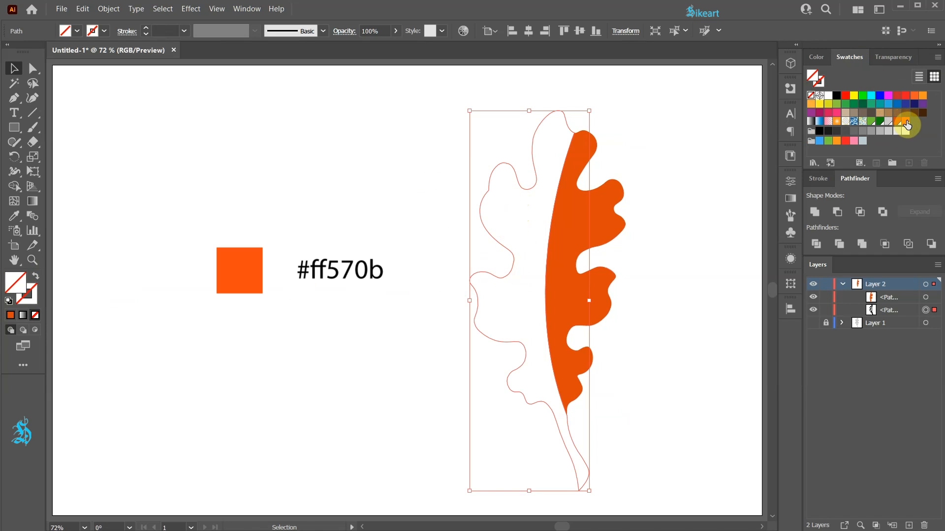
left_click(906, 123)
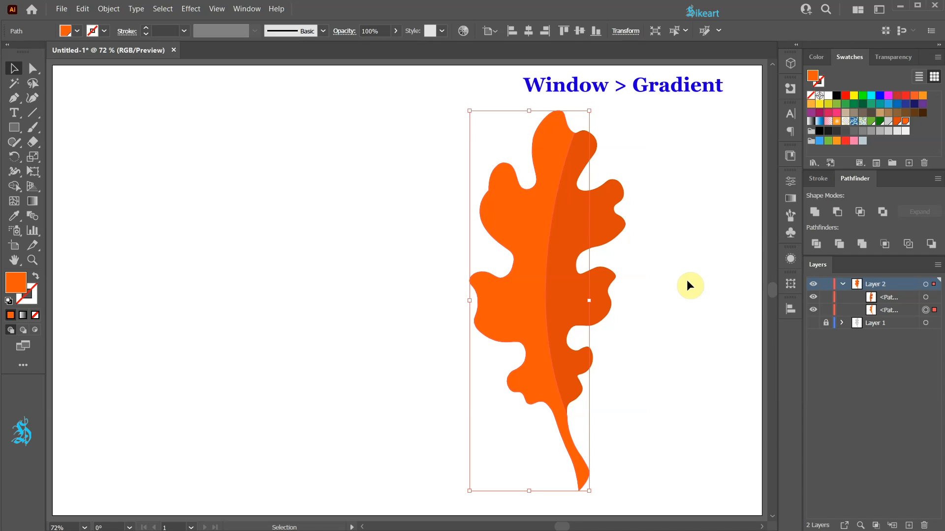
- Apply a linear gradient to the left half, replacing the white stop with orange at about 31.8%, and stretch it from the outer edge across the vein
left_click(790, 199)
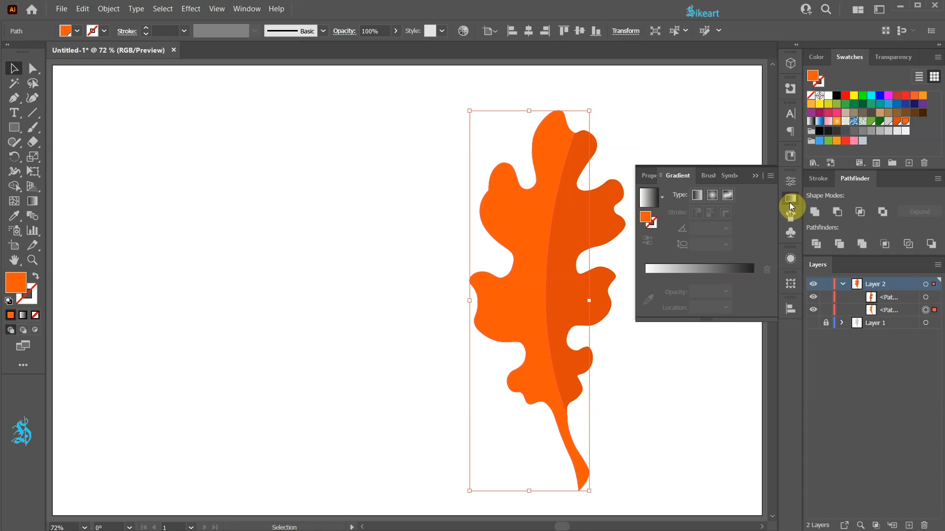
left_click_drag(648, 221, 663, 277)
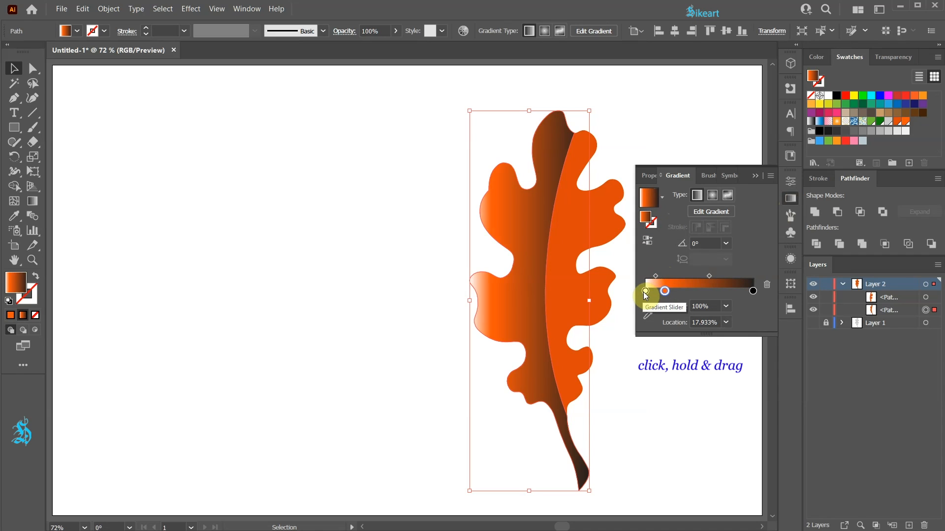
left_click(645, 291)
left_click_drag(644, 301, 680, 296)
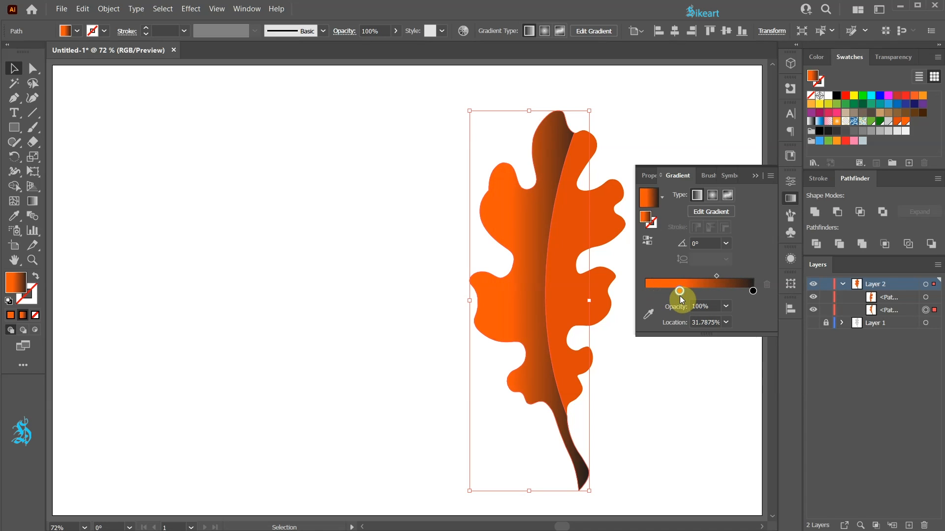
left_click(755, 174)
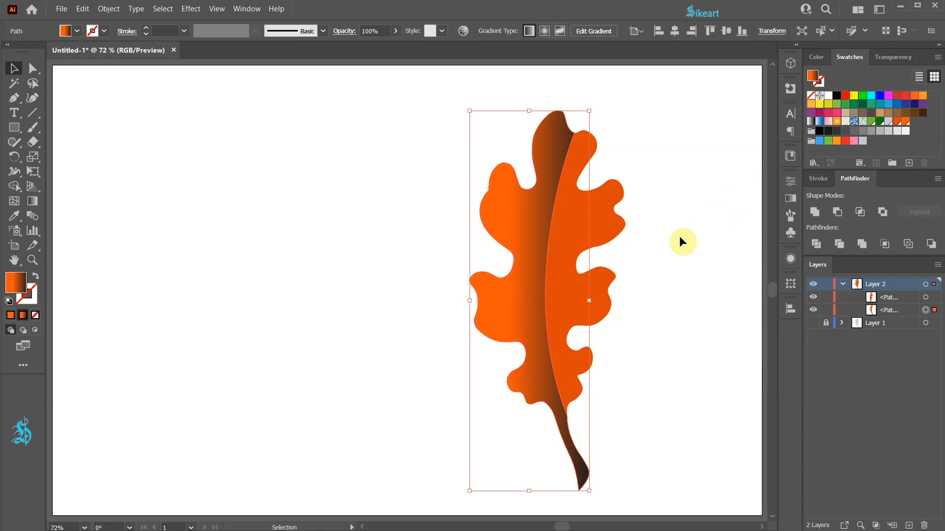
key("g")
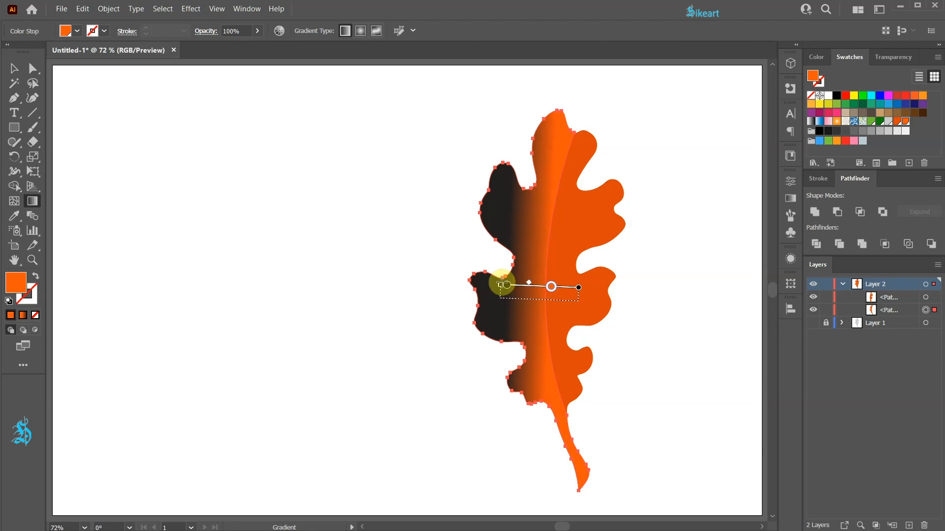
mouse_move(480, 281)
left_mouse_down()
mouse_move(608, 293)
mouse_move(596, 284)
left_mouse_up()
- Replace the gradient's black end stop with a dark brown one at 100% and redraw the gradient across the left half, leaving the leaf deselected
left_click(791, 199)
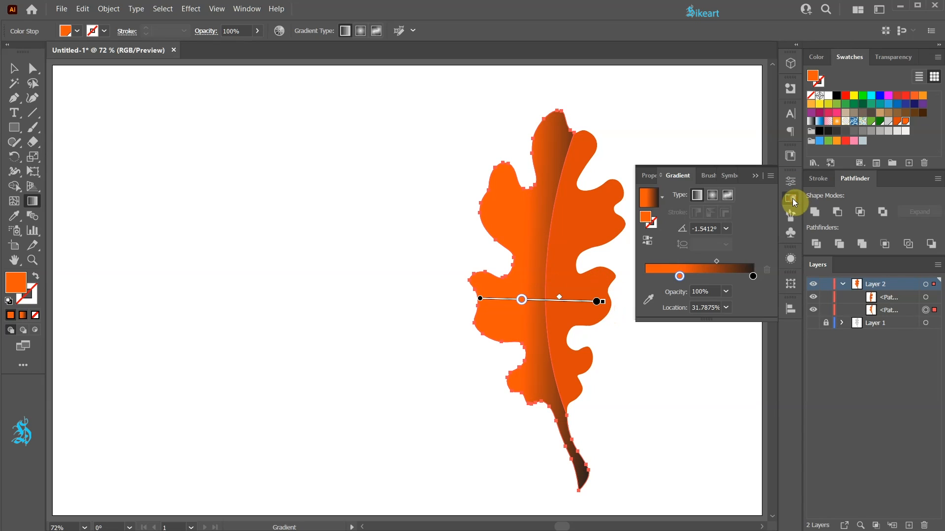
left_click(735, 277)
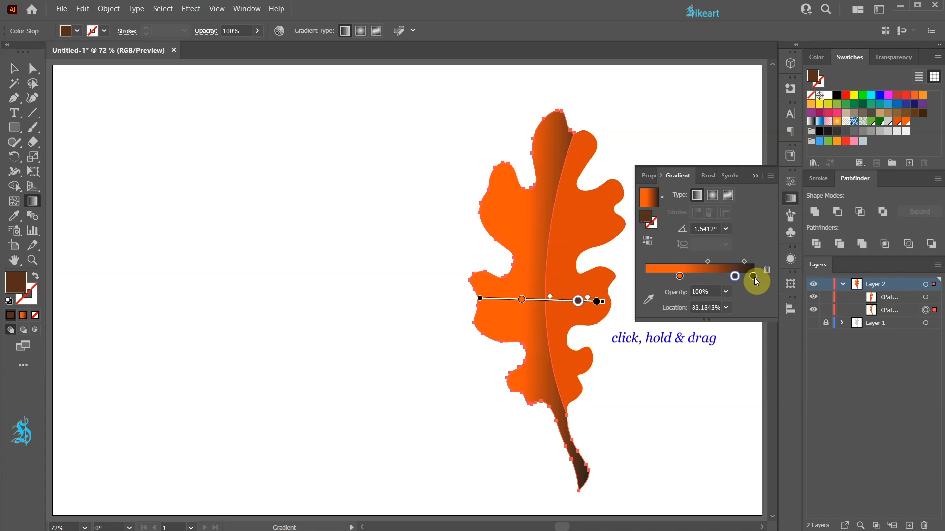
mouse_move(754, 276)
left_mouse_down()
mouse_move(751, 304)
mouse_move(762, 271)
left_mouse_up()
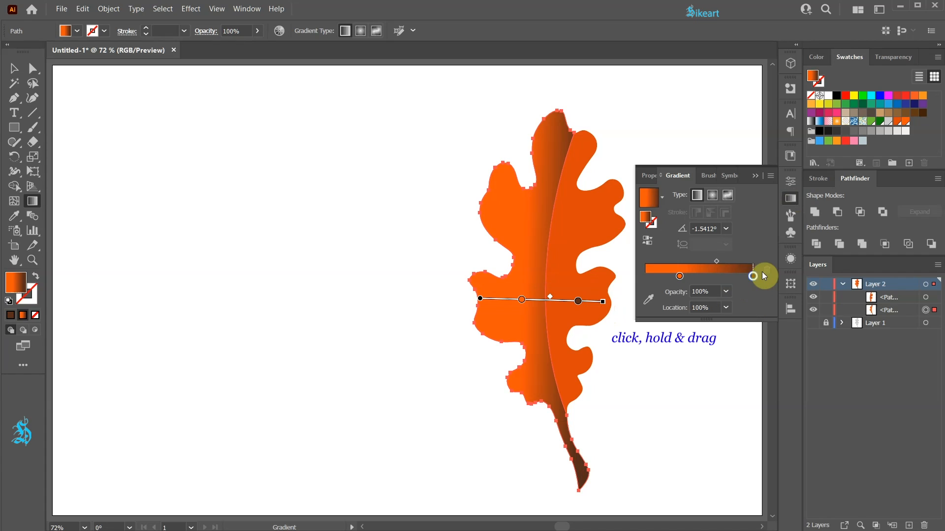
left_click(726, 270)
mouse_move(474, 284)
left_mouse_down()
mouse_move(593, 286)
mouse_move(584, 284)
mouse_move(594, 293)
left_mouse_up()
key("v")
left_click(672, 324)
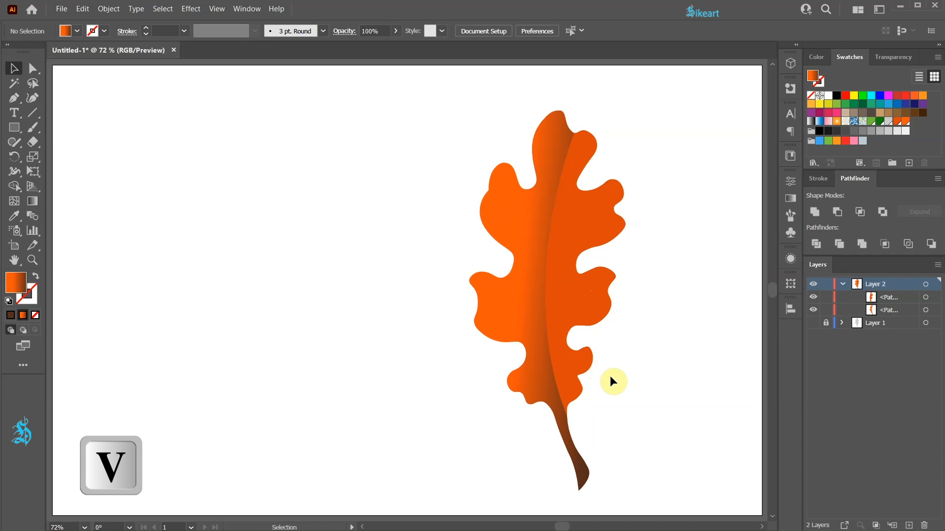
- Group both leaf halves and place a copy of the group to the left, scaled down to roughly half size
left_click_drag(420, 116, 672, 467)
key("ctrl+g")
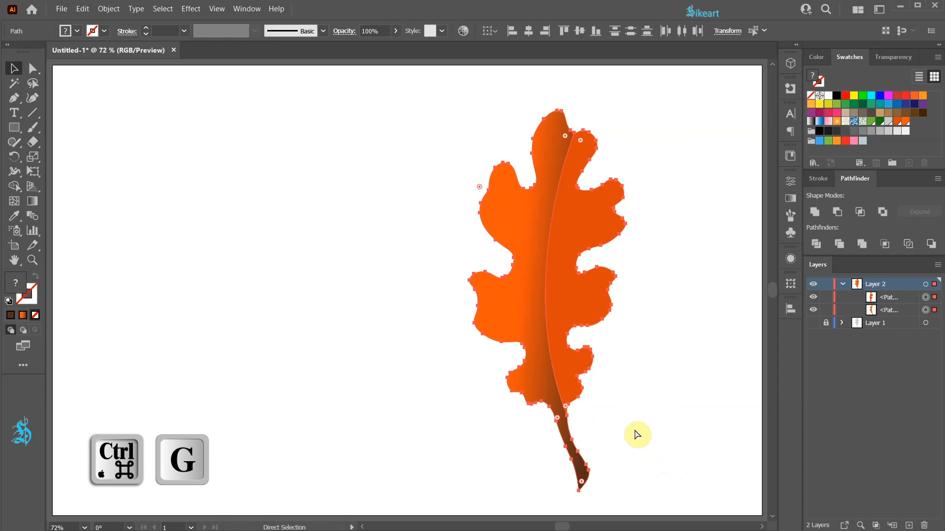
left_click_drag(570, 305, 377, 339)
left_click_drag(430, 110, 359, 256)
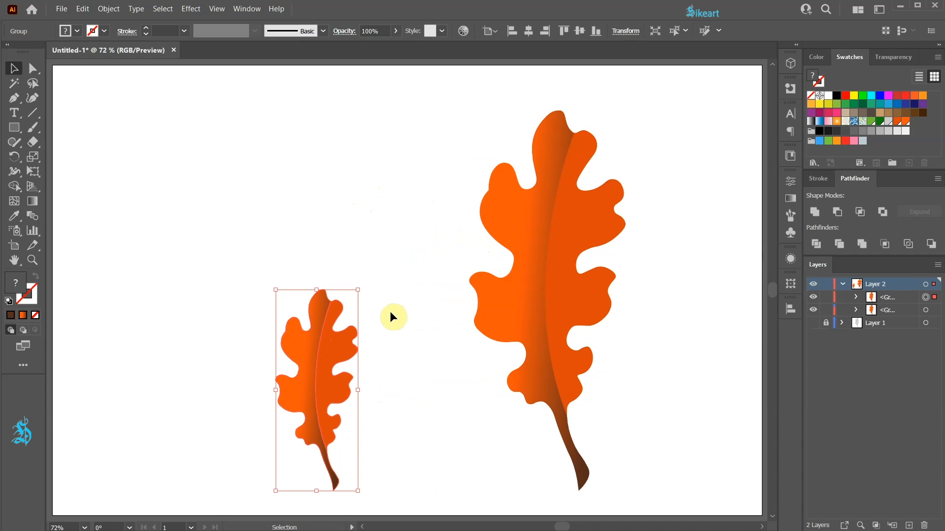
- Reflect the small leaf copy across the vertical axis
key("o")
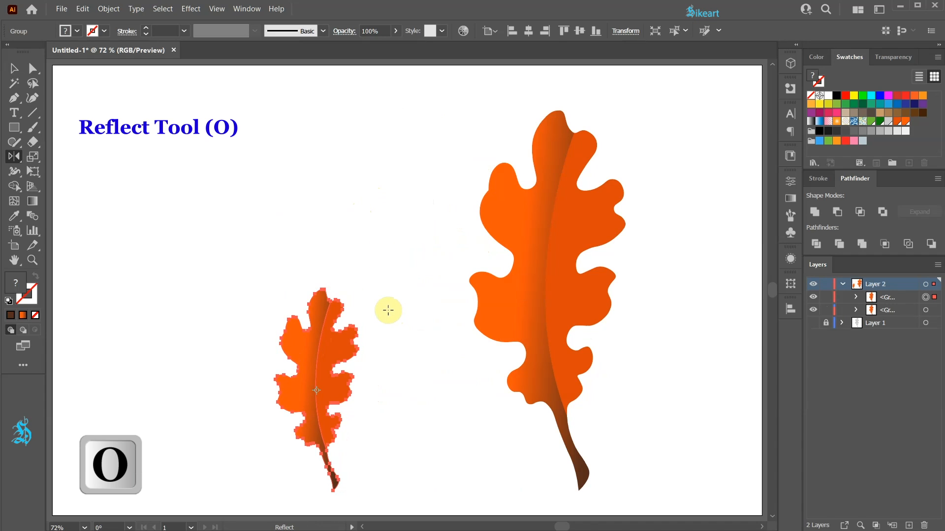
key("Return")
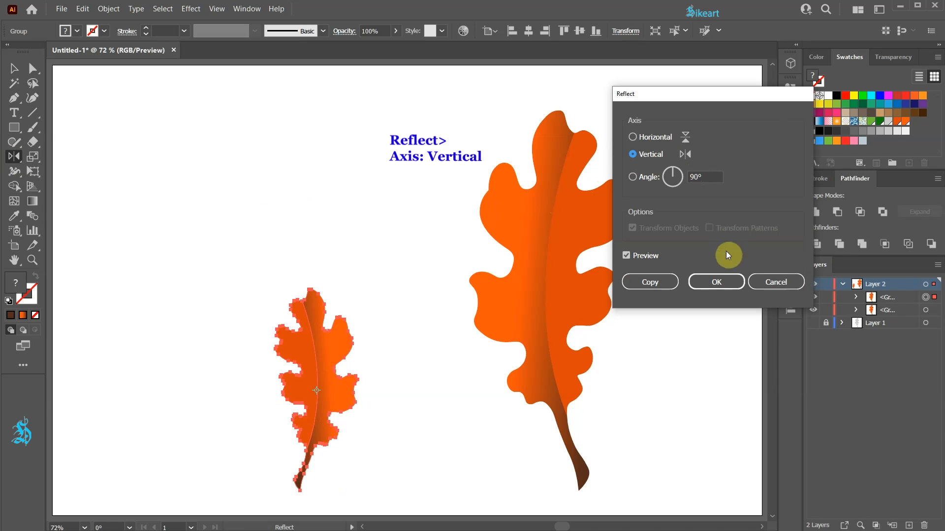
left_click(716, 282)
- Rotate the large leaf to lean right and the small one to lean left, and arrange them so their stem ends nearly meet
key("v")
left_click_drag(340, 390, 482, 384)
left_click(558, 246)
left_click_drag(631, 102, 690, 140)
left_click_drag(625, 234, 690, 213)
left_click_drag(473, 388, 522, 383)
left_click_drag(521, 494, 548, 407)
left_click(293, 460)
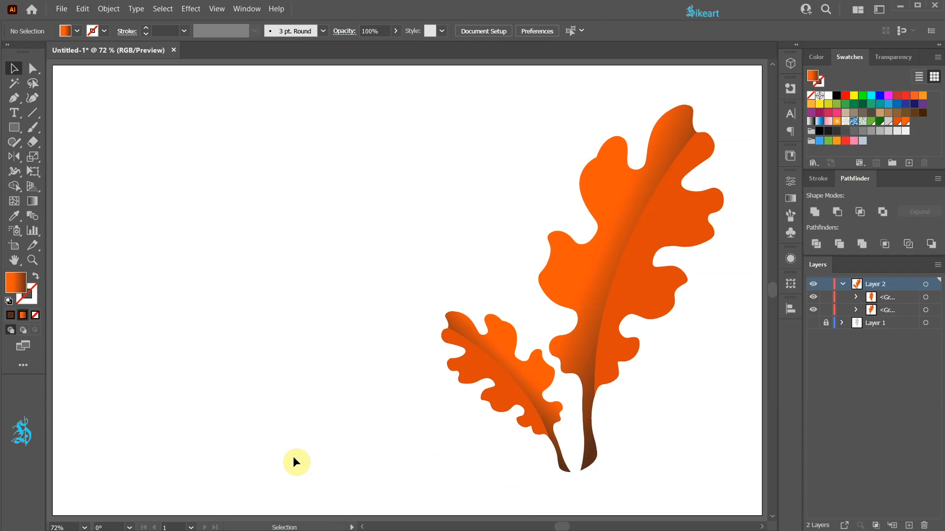
- Collapse and lock Layer 2 and create a new layer above it
left_click(842, 284)
left_click(826, 284)
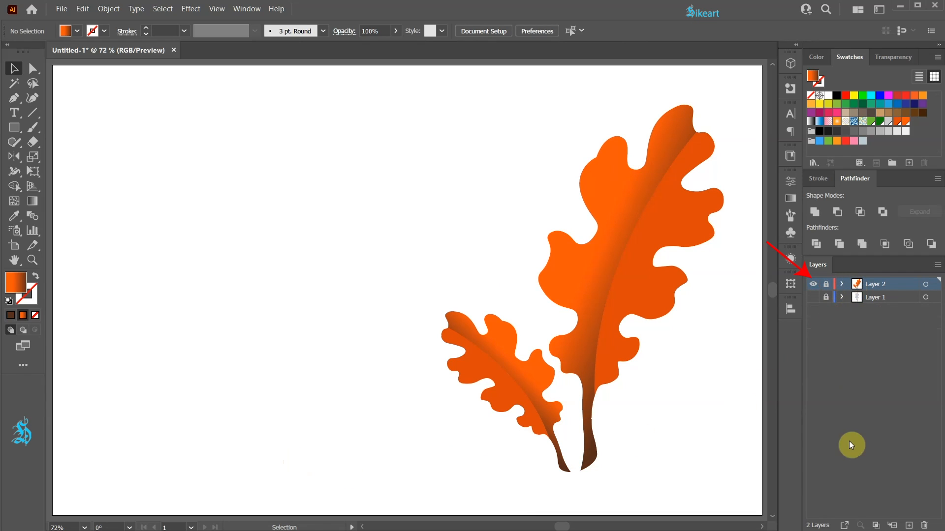
left_click(908, 525)
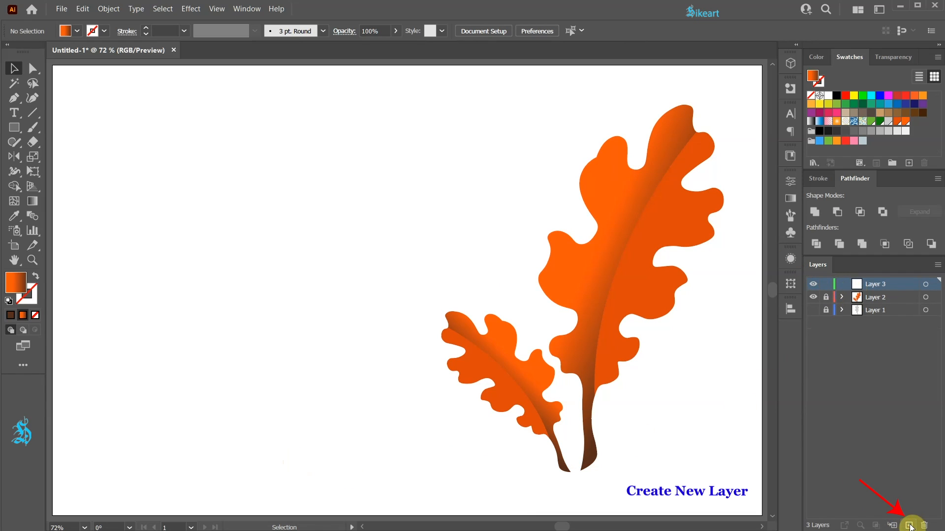
- Set the fill to the green swatch (#6ebf37) with Layer 3 targeted, and change that layer's color to Light Blue
left_click(926, 285)
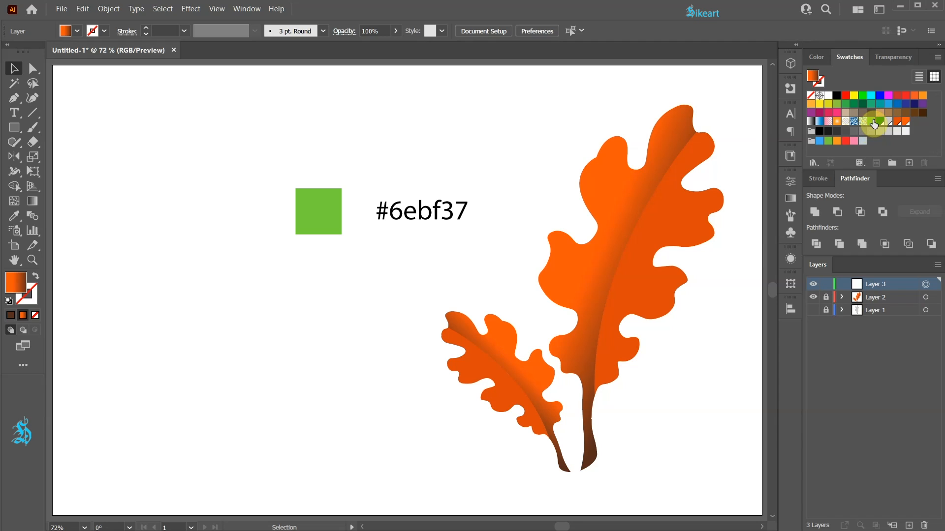
left_click(871, 123)
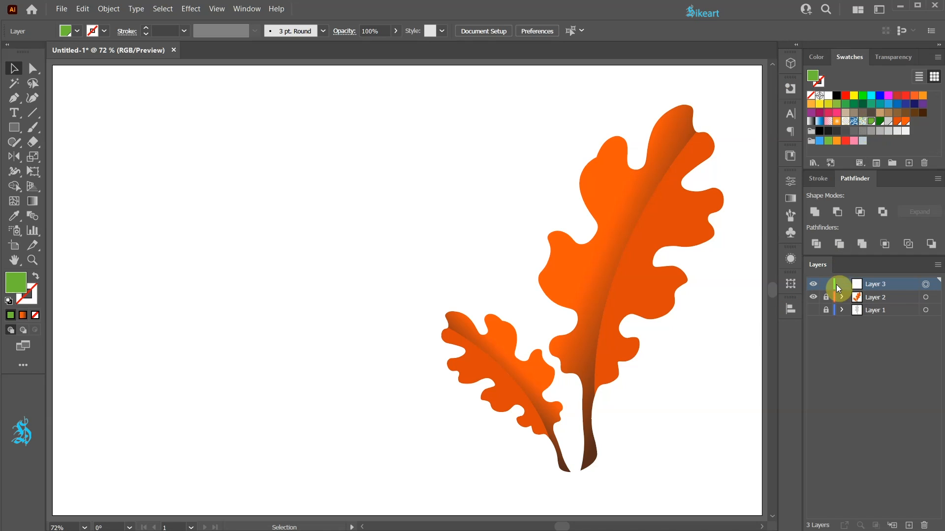
double_click(899, 285)
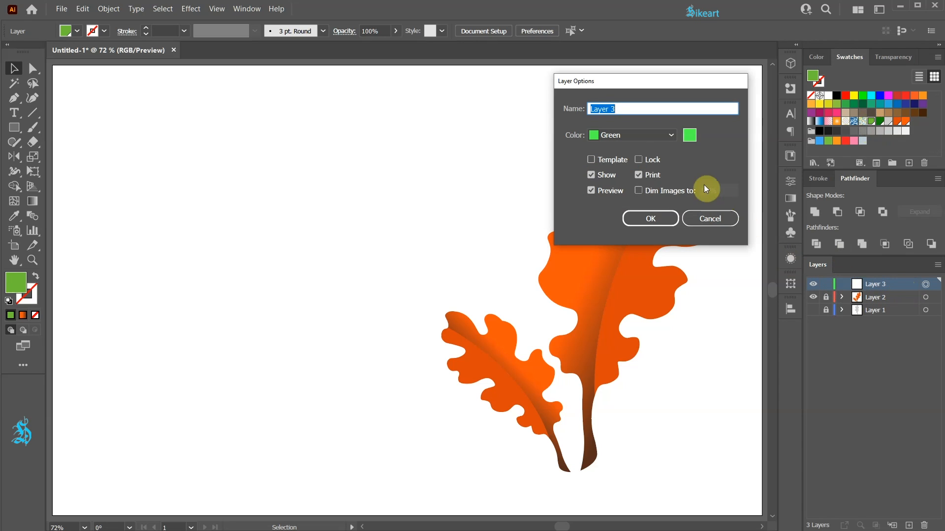
left_click(671, 136)
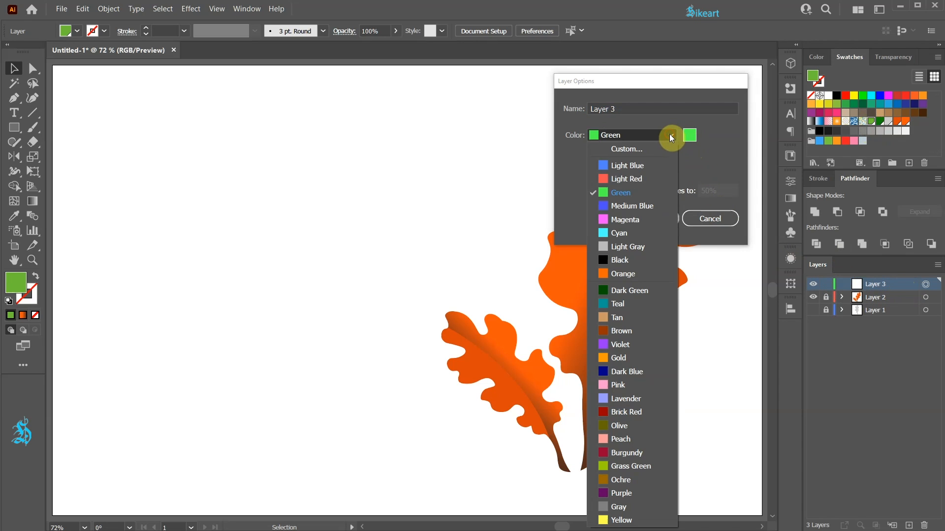
left_click(608, 166)
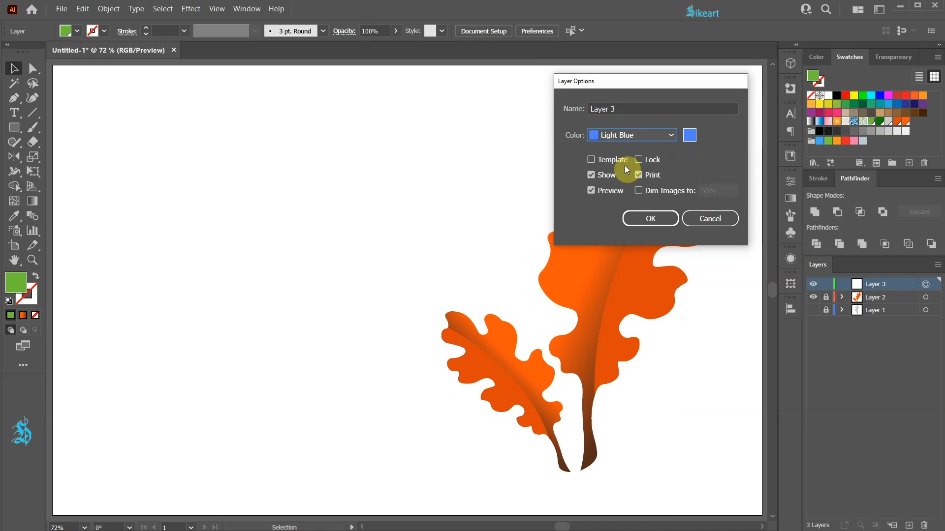
left_click(653, 217)
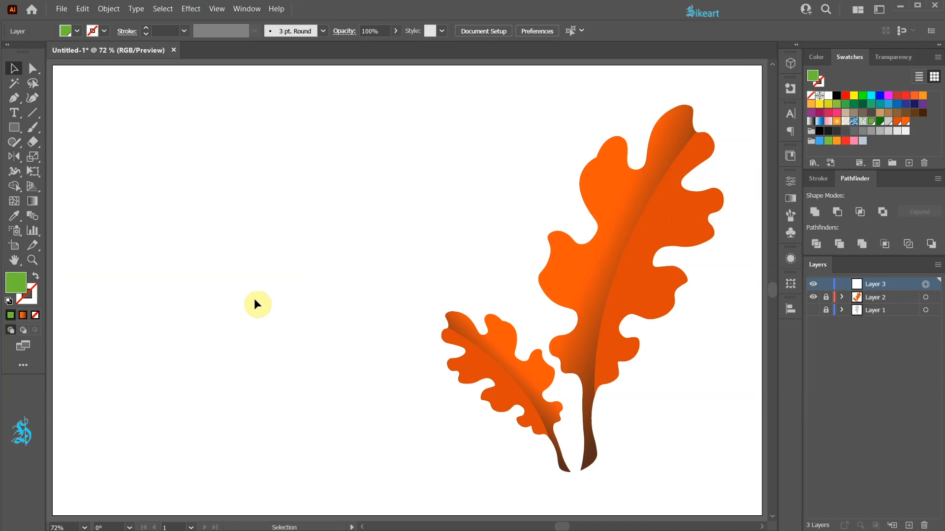
- Draw a green circle with an overlapping horizontal copy and intersect the two into a pointed leaf shape
key("l")
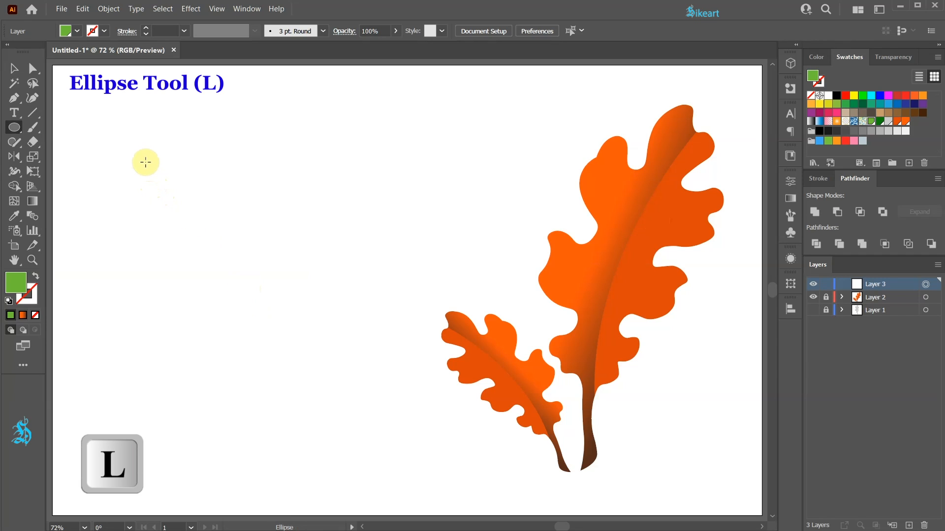
mouse_move(102, 121)
left_mouse_down()
mouse_move(186, 206)
mouse_move(211, 251)
mouse_move(231, 251)
mouse_move(204, 213)
mouse_move(270, 225)
left_mouse_up()
key("v")
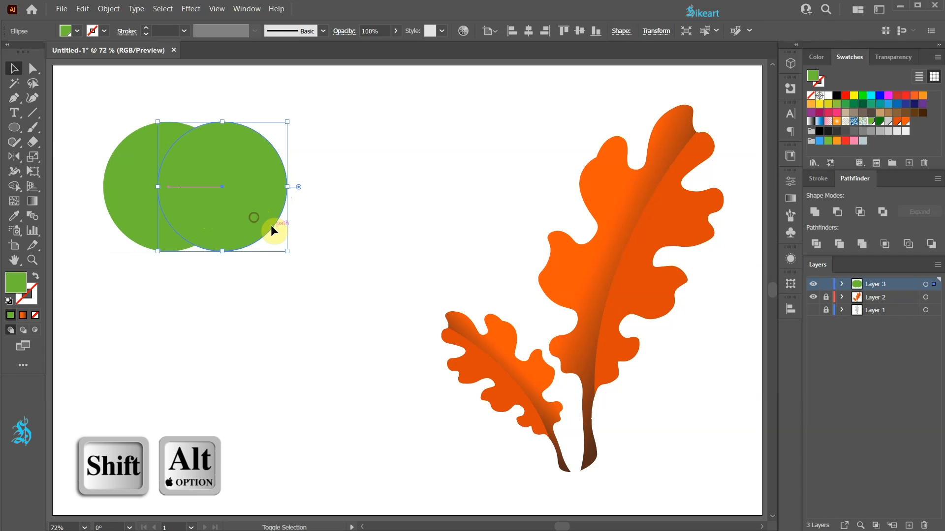
key("v")
left_click_drag(78, 101, 333, 273)
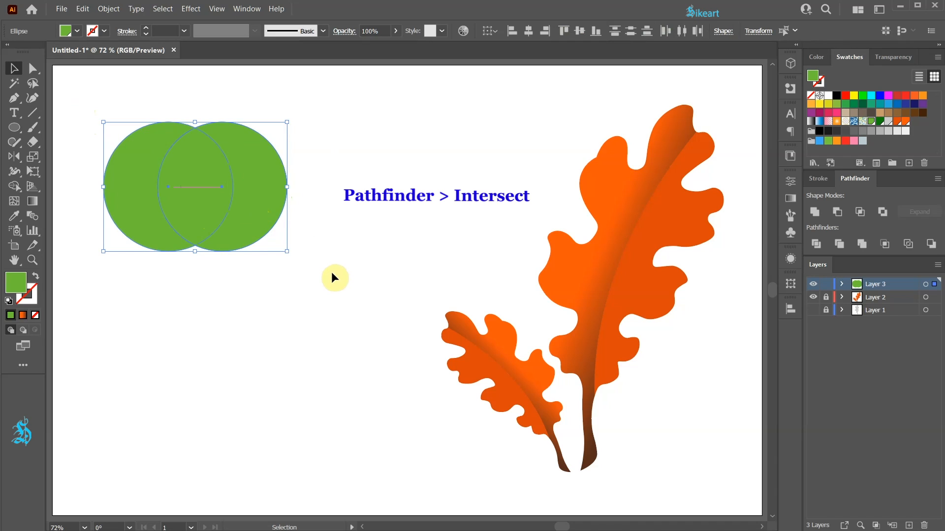
left_click(860, 212)
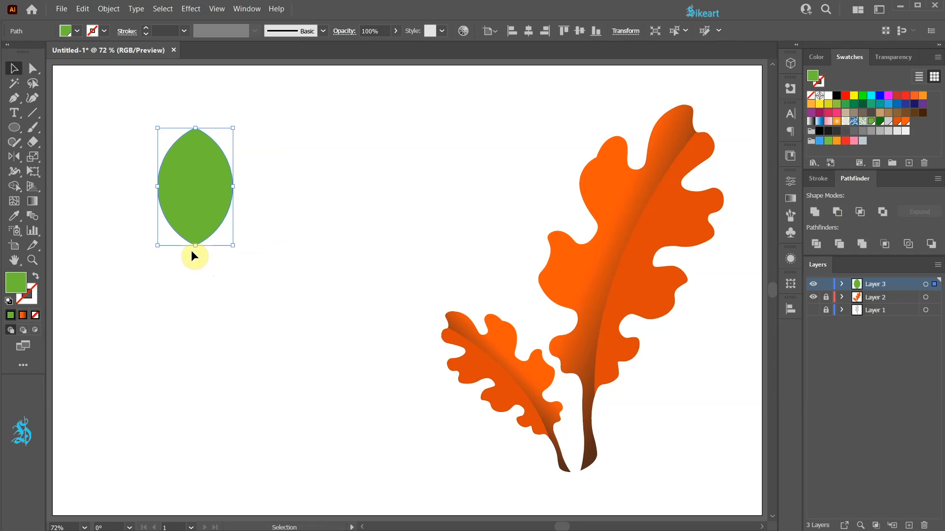
- Stretch the green leaf shape downward and pull its two side points toward the base with the Curvature tool to widen the lower part
left_click_drag(195, 246, 195, 320)
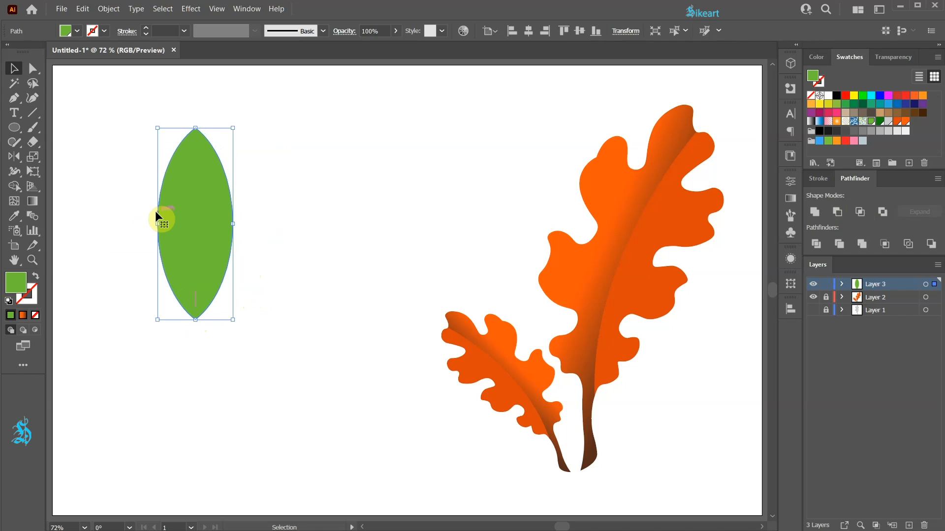
key("shift+grave")
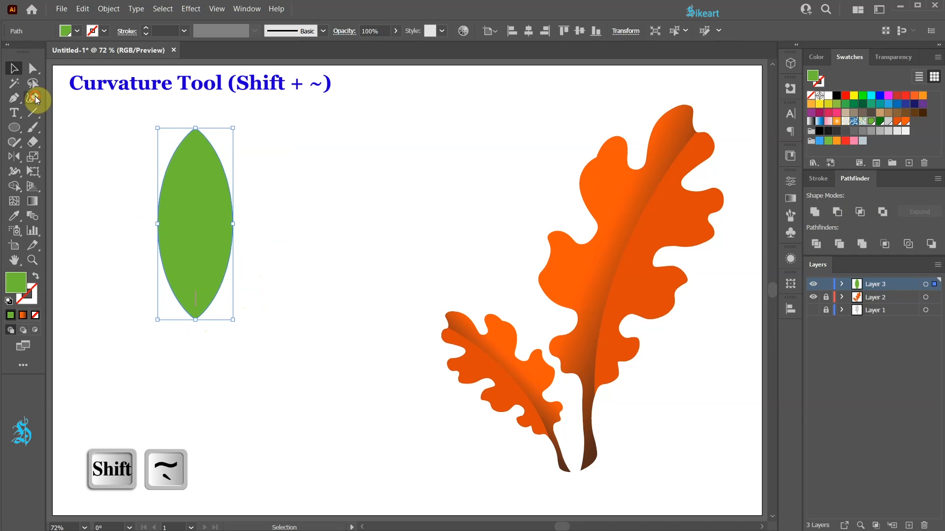
left_click_drag(232, 224, 220, 286)
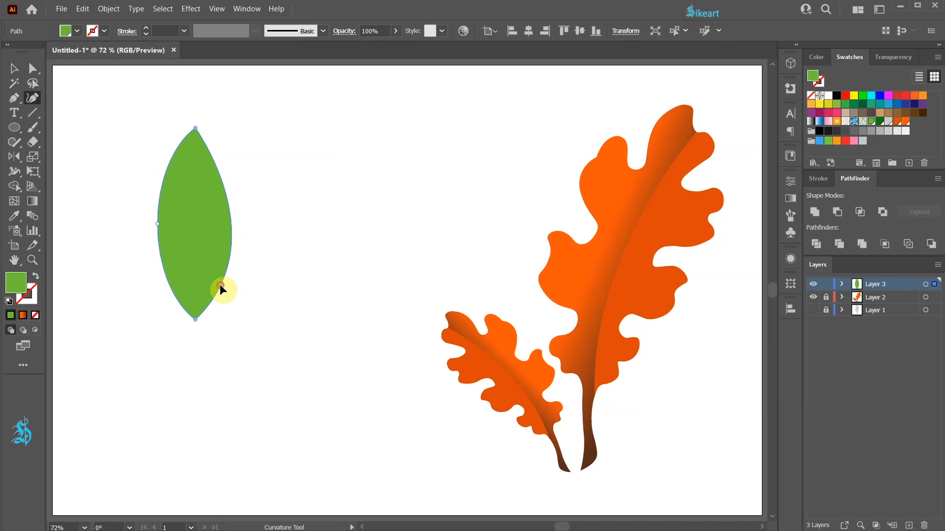
left_click_drag(157, 224, 154, 285)
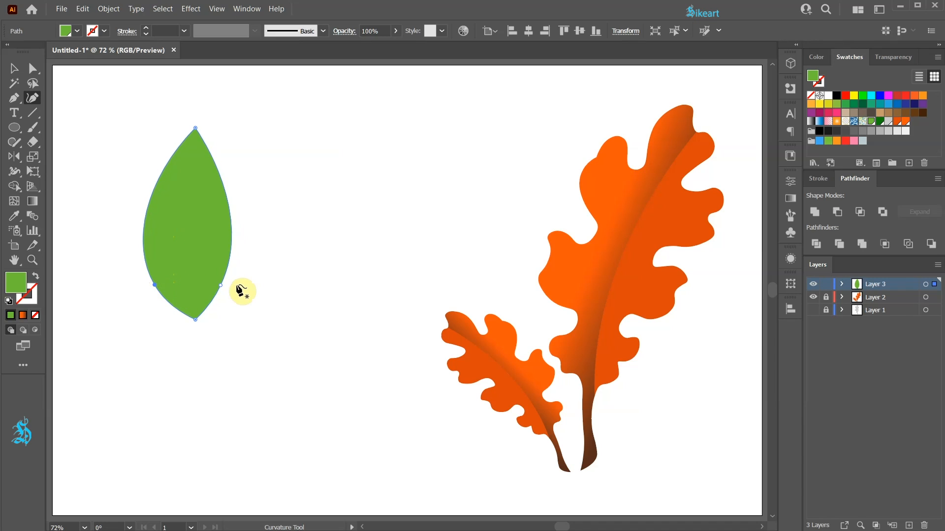
- Draw a closed curved vein-and-stem shape with the Pen tool, from the leaf's tip through its base, out to a lower-right end and back inside the leaf
key("p")
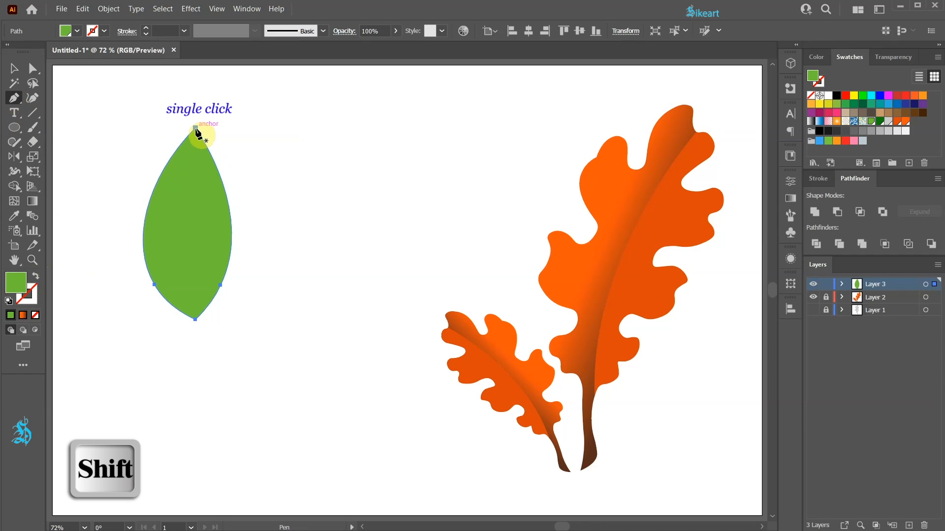
left_click(194, 128)
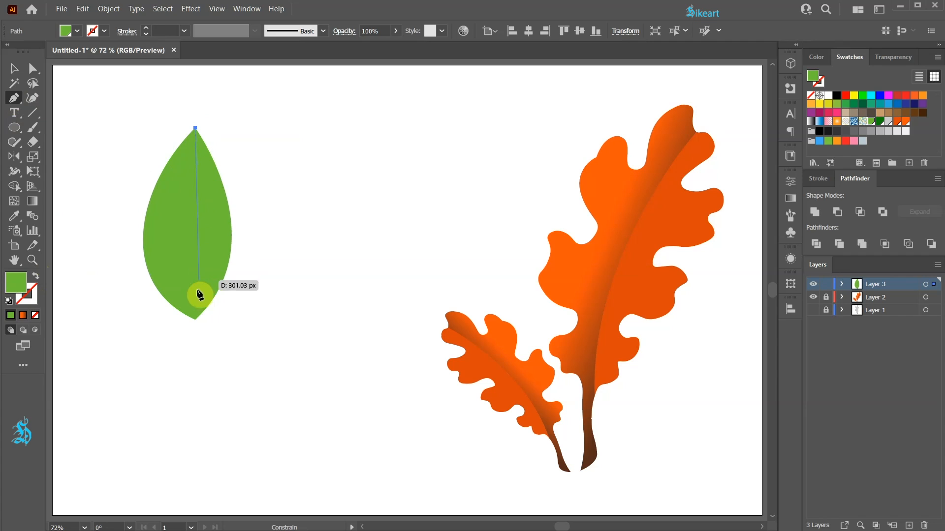
left_click_drag(195, 319, 212, 341)
left_click_drag(261, 414, 266, 424)
left_click(298, 410)
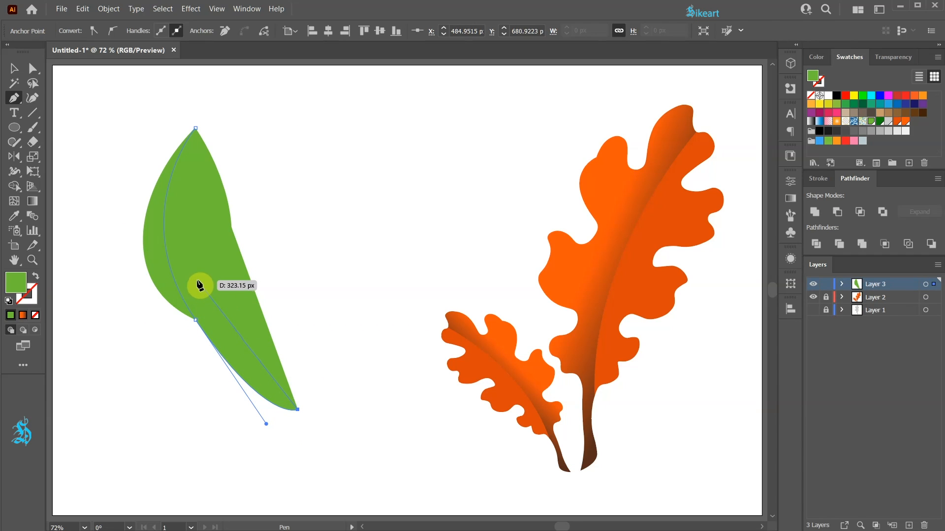
left_click_drag(197, 277, 184, 212)
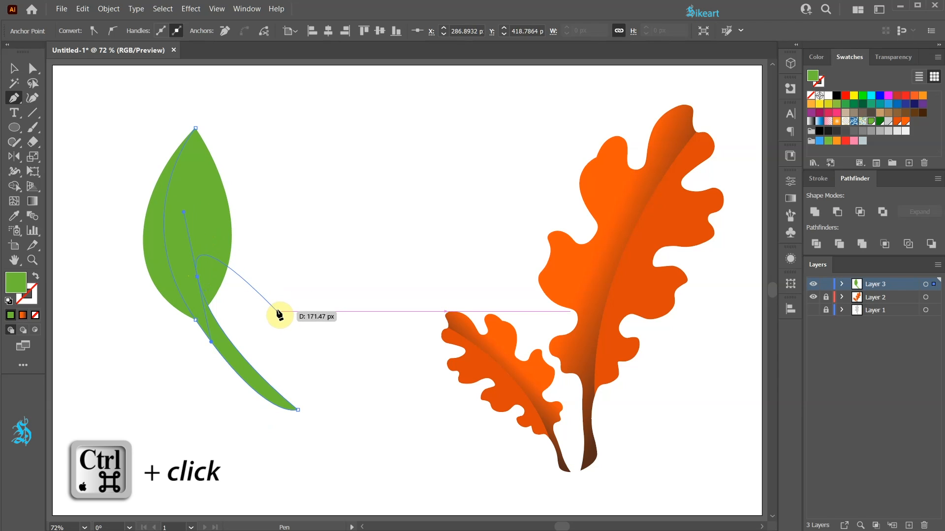
left_click(290, 342, "ctrl")
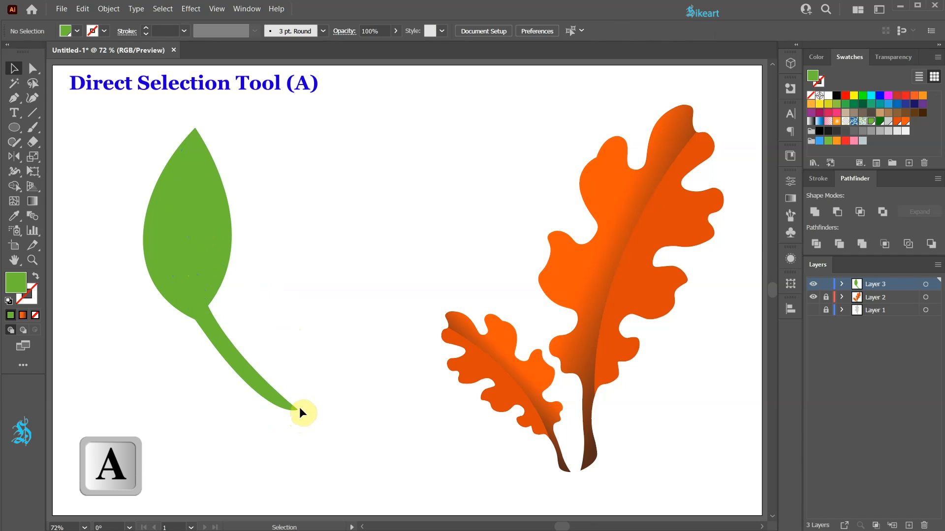
- Shorten the direction handle on the lower edge of the stem so that it tapers to a narrow point at its free end
left_click(33, 69)
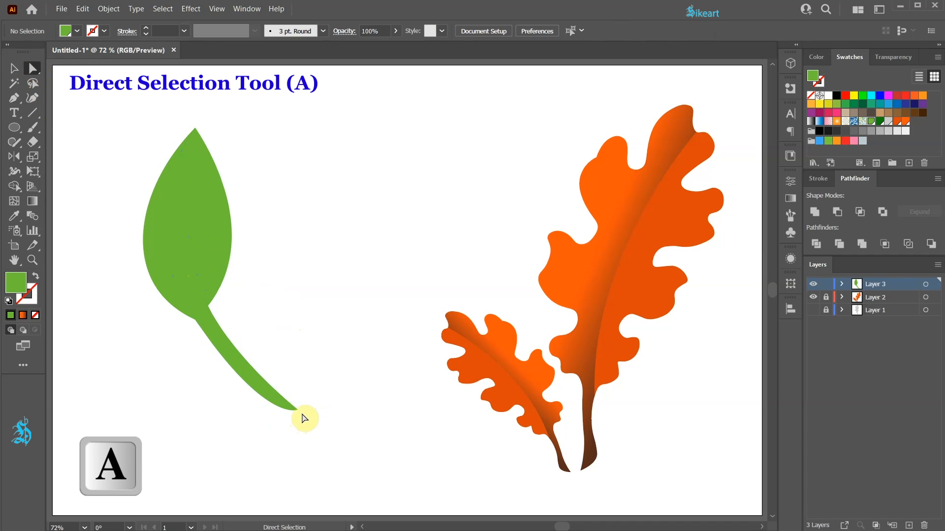
left_click(297, 410)
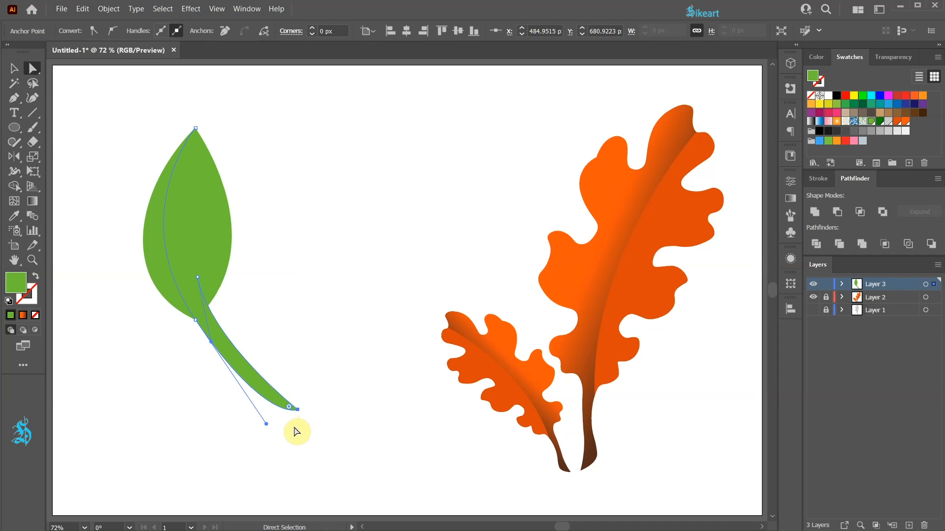
scroll(250, 423, "down", 2)
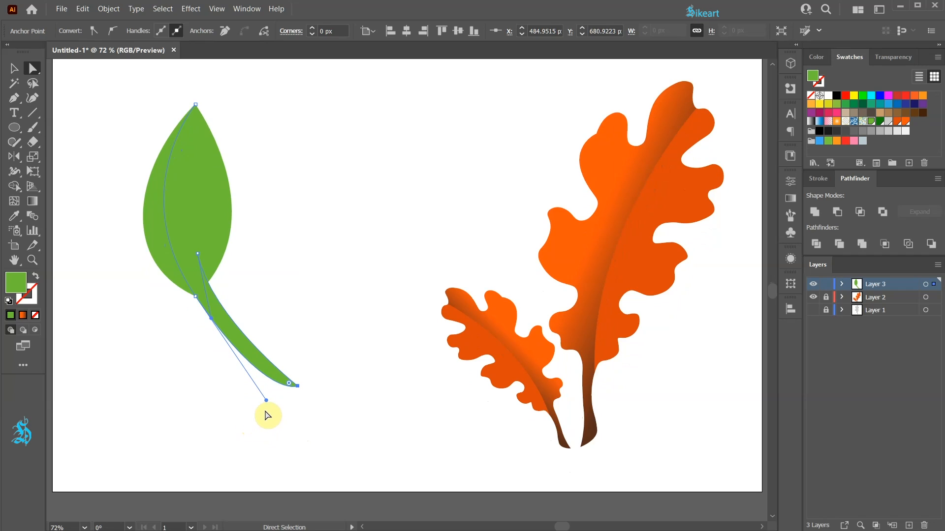
left_click_drag(266, 399, 228, 353)
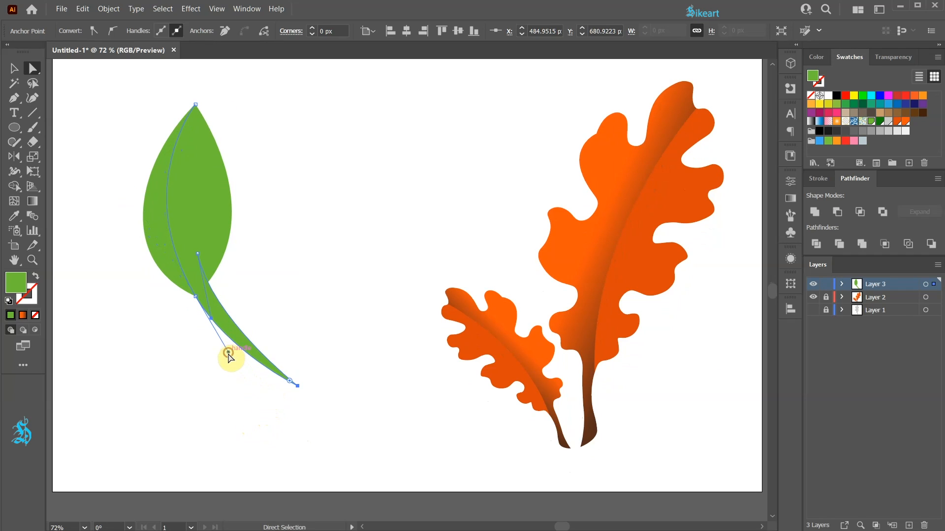
left_click(274, 335)
- Merge the leaf's right-hand part with the stem using the Shape Builder tool and the dark green swatch (#107f0d) as fill
key("v")
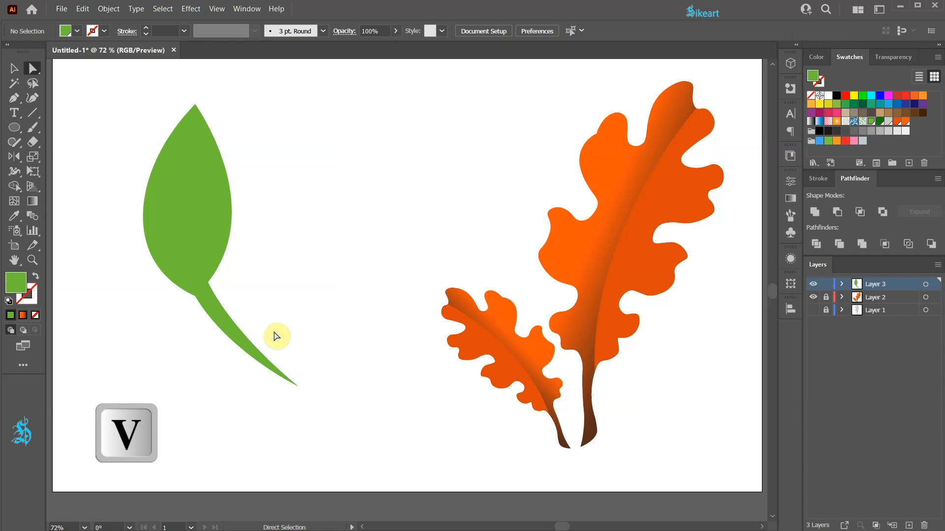
left_click_drag(207, 271, 327, 408)
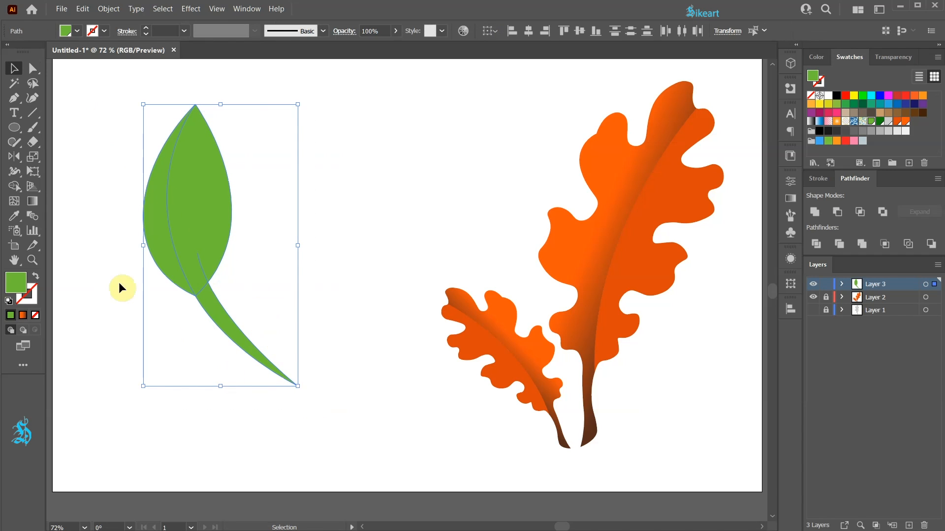
left_click(14, 187)
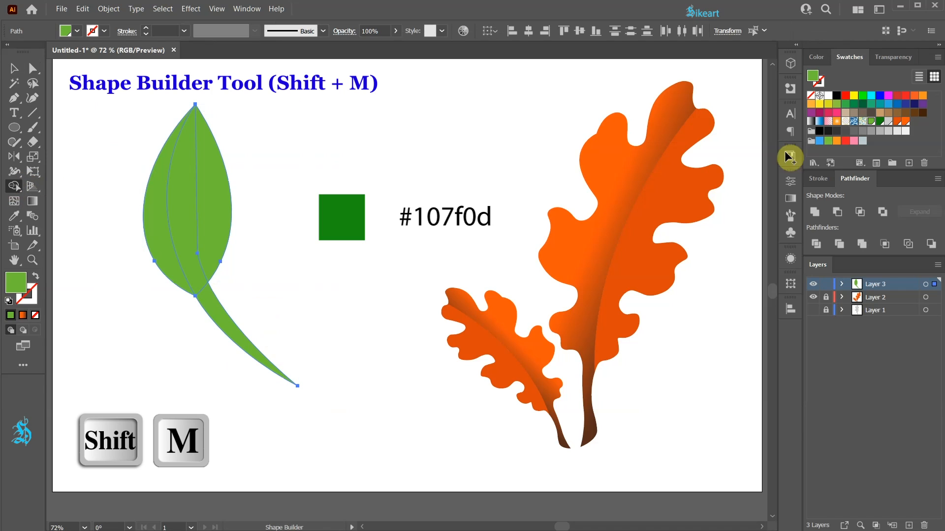
left_click(879, 123)
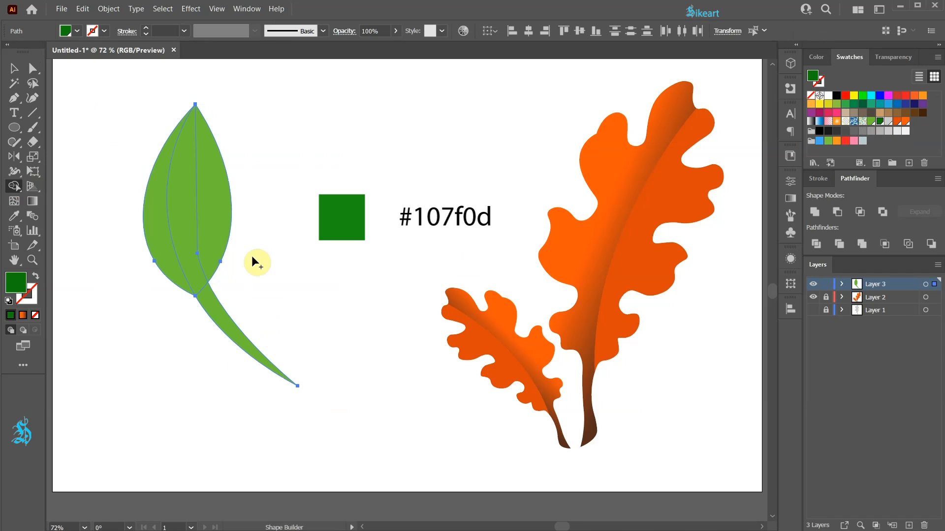
mouse_move(202, 248)
left_mouse_down()
mouse_move(194, 263)
mouse_move(207, 297)
mouse_move(231, 312)
left_mouse_up()
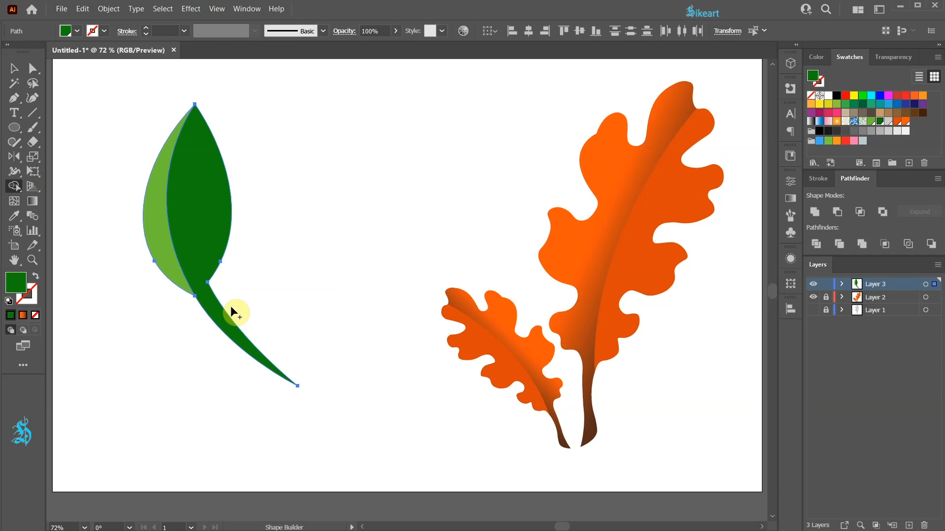
key("v")
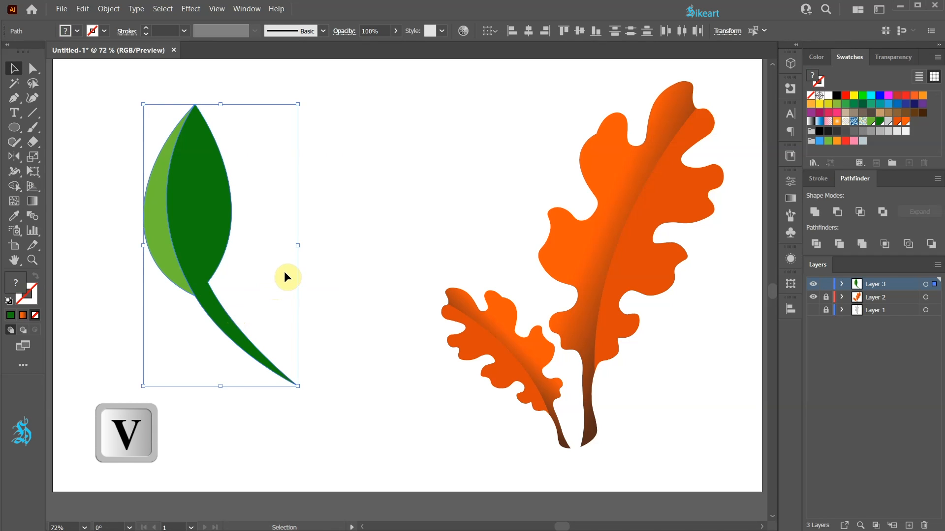
left_click(332, 248)
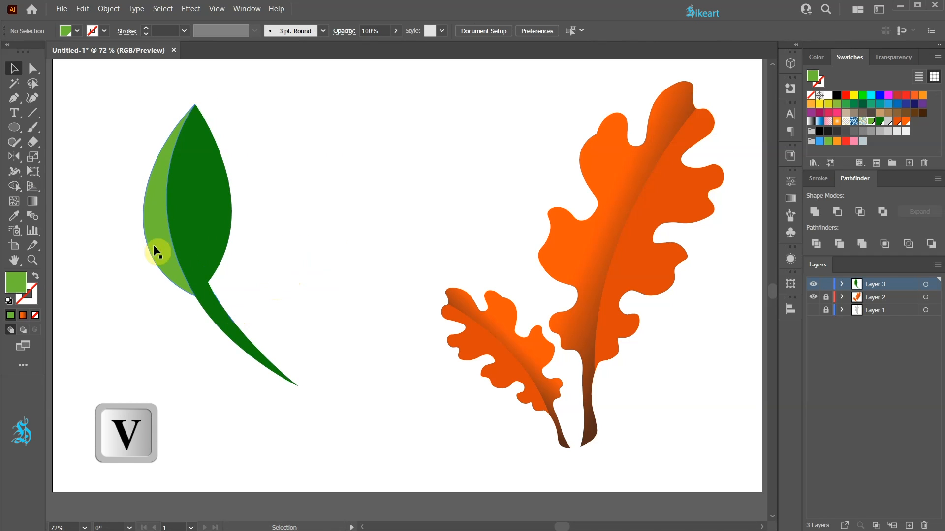
- Rotate the light green part outward around the leaf's tip to open a narrow gap beside the dark green part
left_click(149, 222)
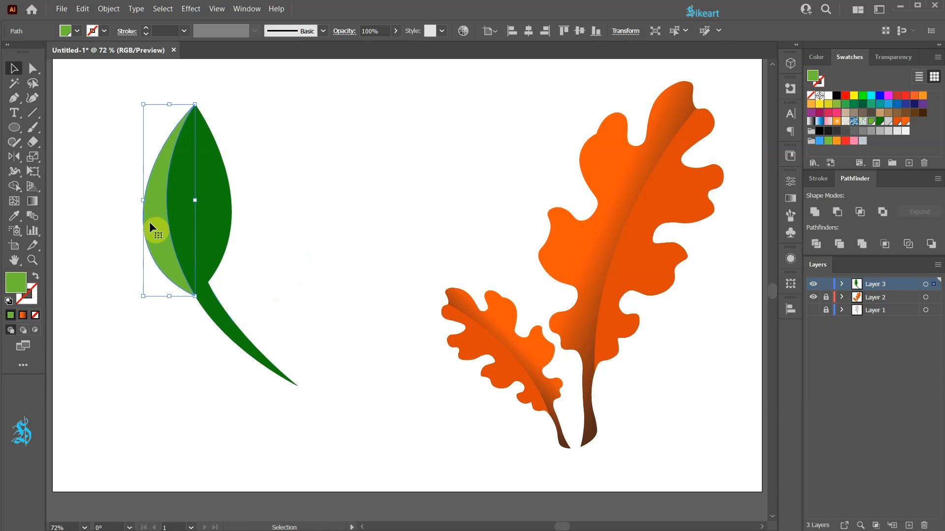
key("r")
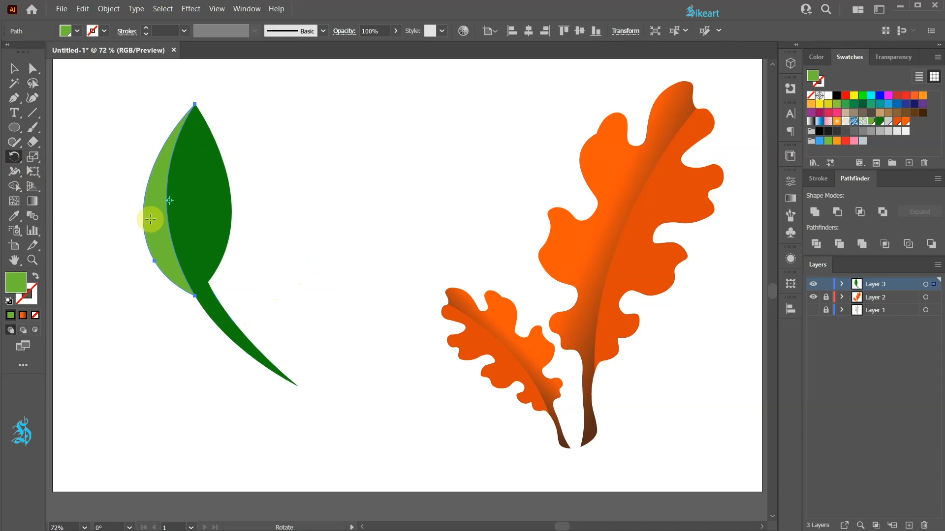
left_click_drag(169, 200, 195, 105)
left_click_drag(176, 279, 158, 271)
key("v")
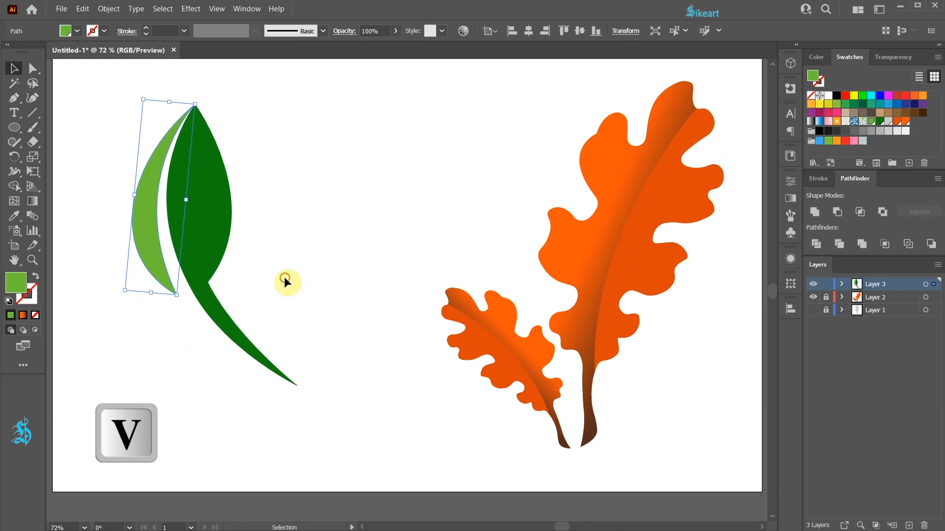
left_click(284, 277)
- Group the light and dark green parts, then tilt the leaf clockwise, reduce it slightly and reposition it with its stem pointing down
left_click_drag(104, 99, 285, 338)
key("ctrl+g")
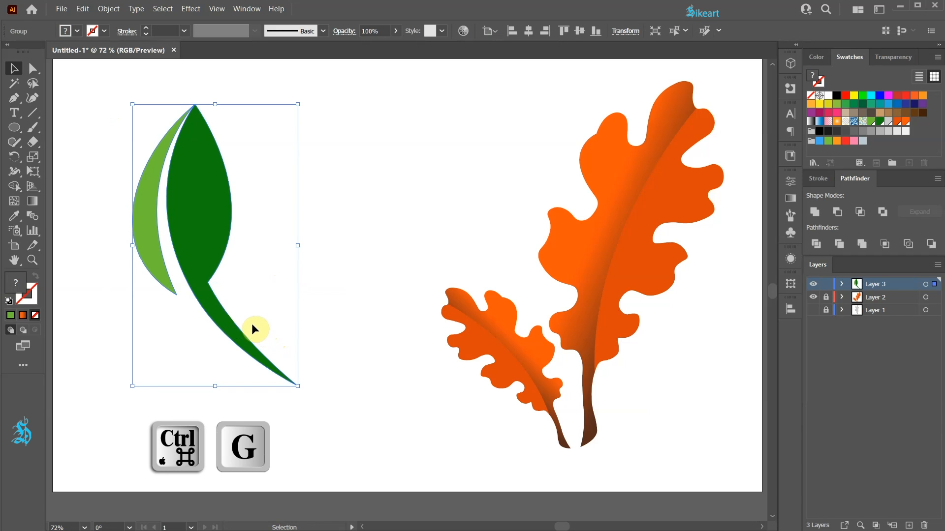
left_click_drag(306, 101, 344, 215)
left_click_drag(225, 227, 300, 233)
left_click_drag(379, 139, 350, 158)
- Place a copy of the green leaf to its left and reflect the copy across the vertical axis
left_click_drag(308, 244, 205, 228)
key("o")
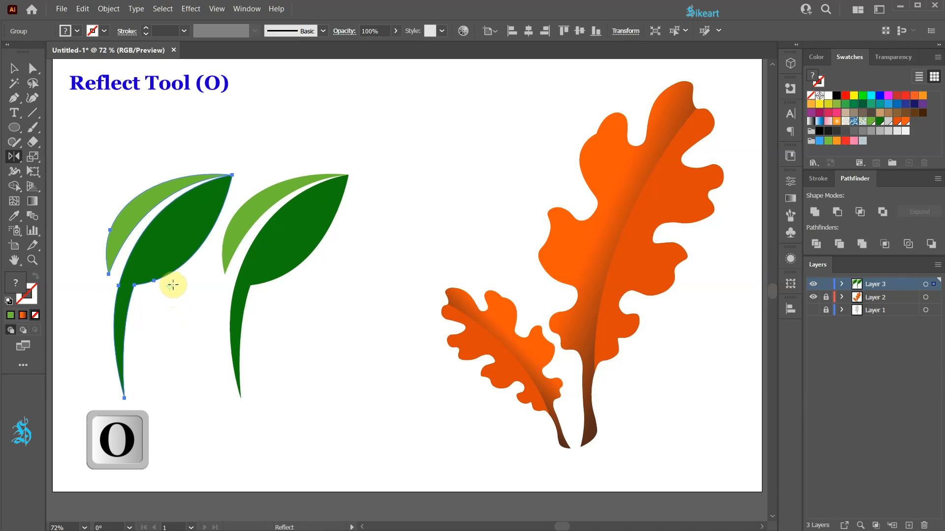
key("Return")
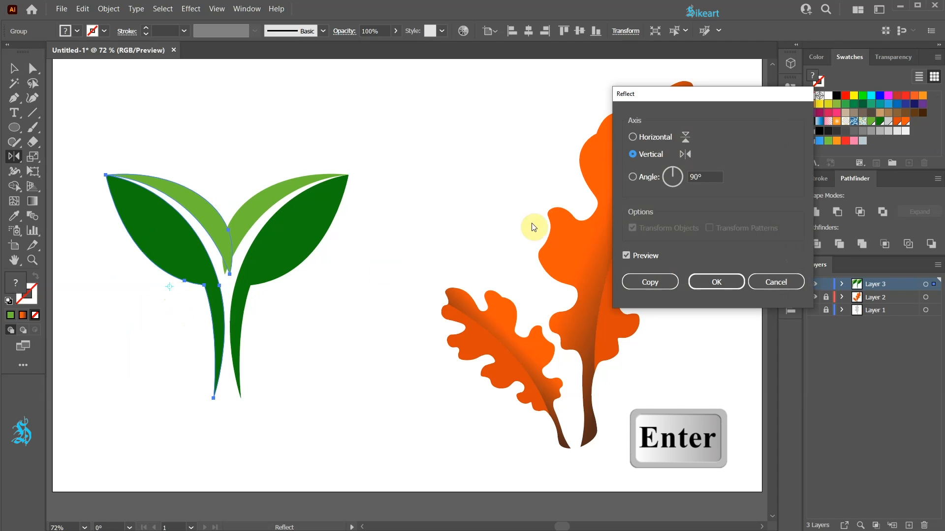
left_click(700, 283)
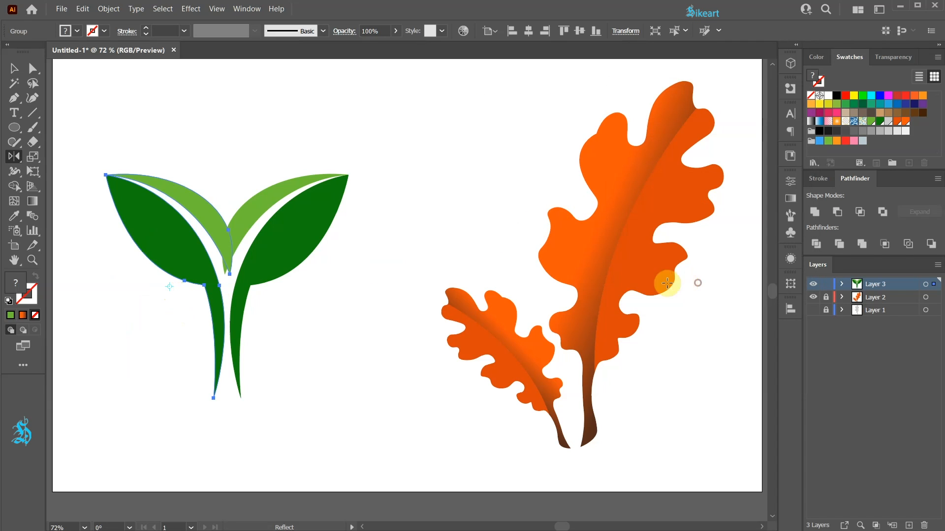
- Shrink and tilt the mirrored leaf and join its stem to the lower part of the larger leaf's stem
key("v")
left_click_drag(234, 174, 195, 225)
left_click_drag(190, 400, 200, 299)
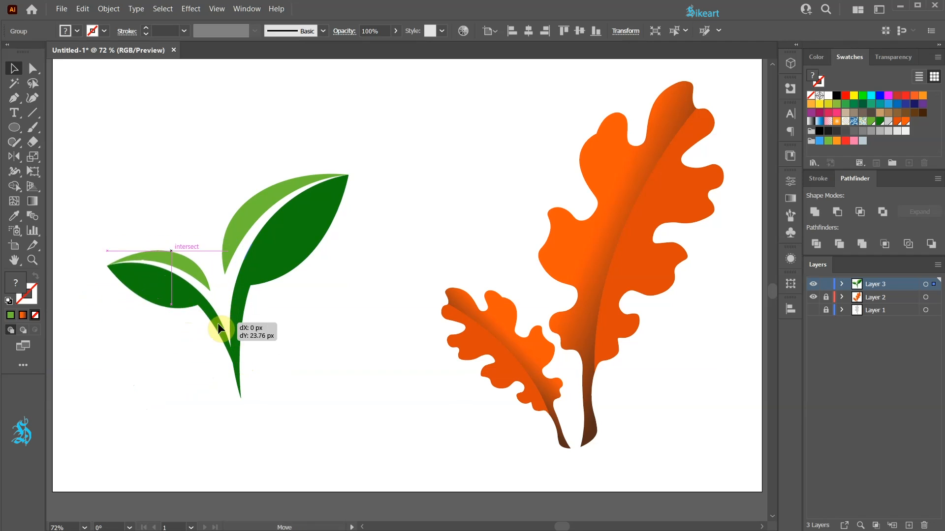
left_click(301, 348)
- Group the two green leaves into one sprout, scale it down slightly and move it toward the artboard's upper left
left_click_drag(83, 152, 355, 400)
key("ctrl+g")
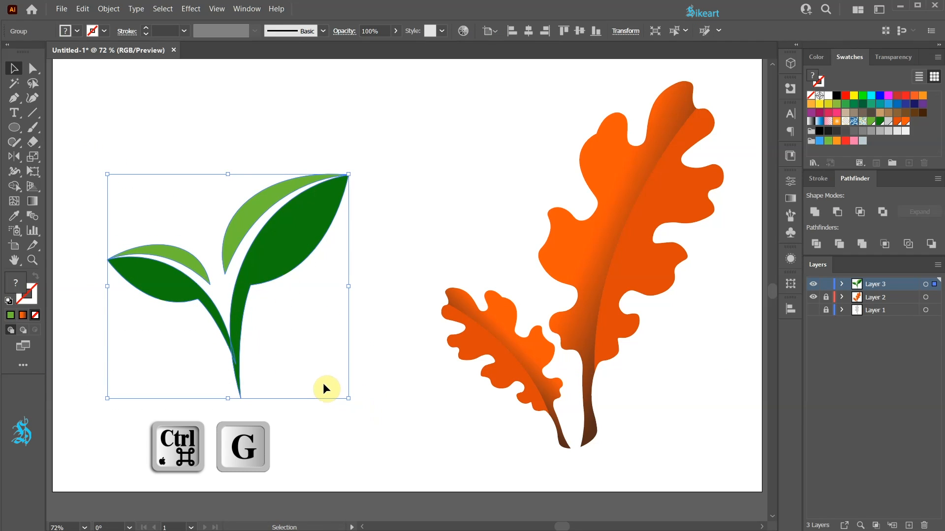
left_click_drag(348, 174, 326, 195)
left_click_drag(304, 251, 276, 215)
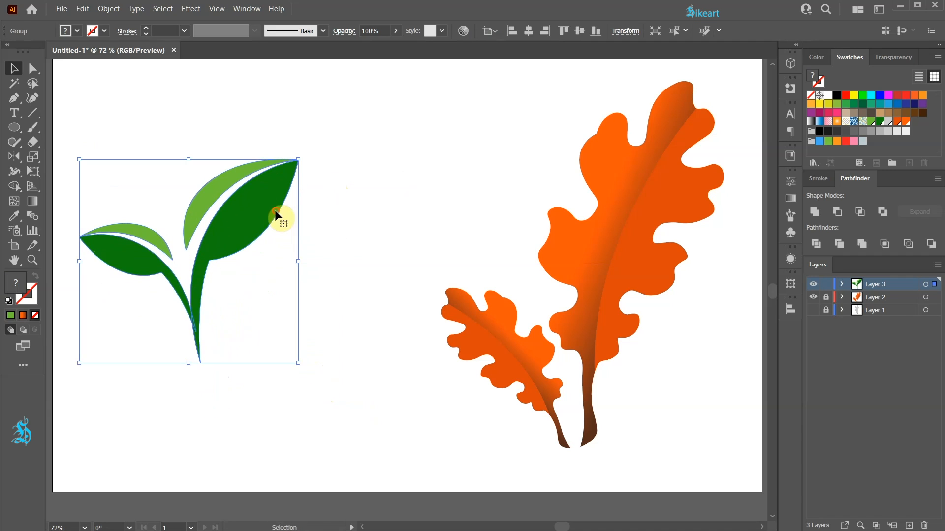
- Duplicate the sprout group in place within Layer 3
left_click(842, 285)
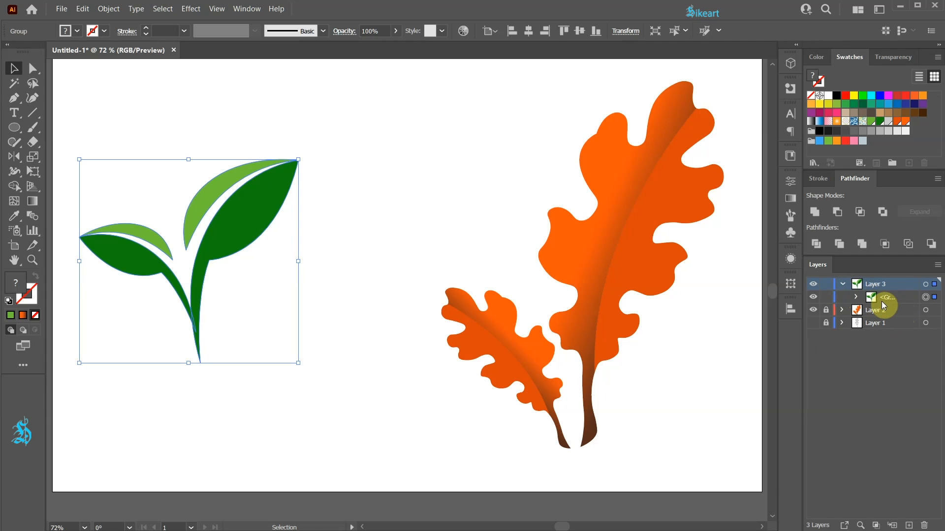
left_click_drag(900, 298, 909, 527)
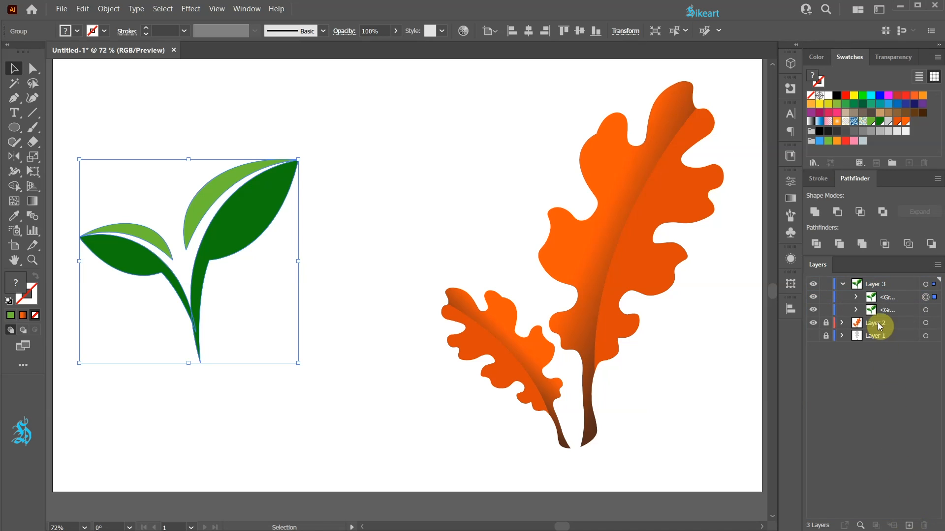
left_click_drag(243, 234, 376, 174)
key("ctrl+z")
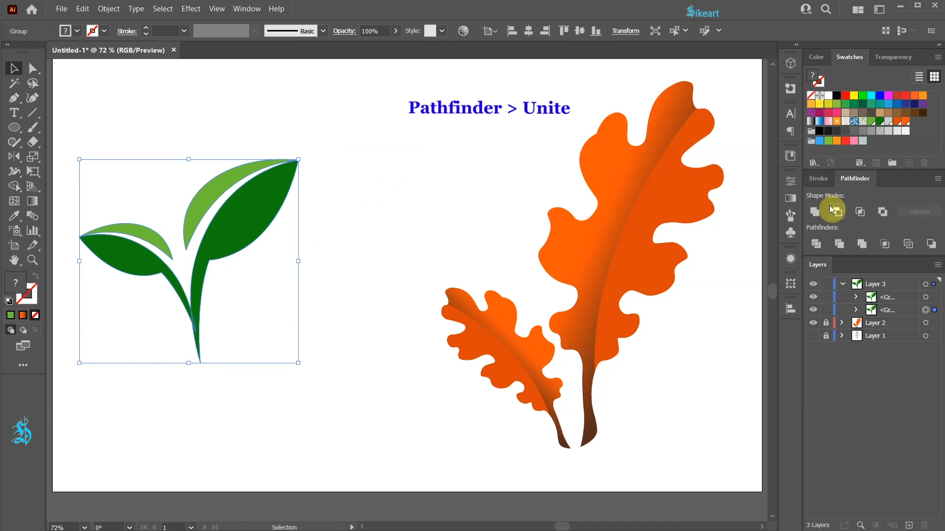
- Unite the shapes of the lower sprout copy and fill it with the light gray swatch (#cccccc)
left_click(815, 214)
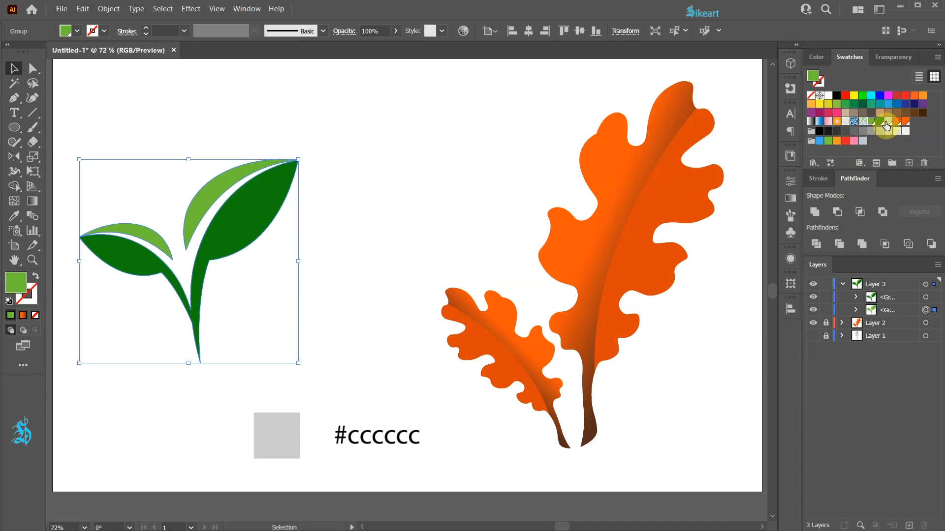
left_click(887, 124)
left_click_drag(277, 220, 365, 180)
key("ctrl+z")
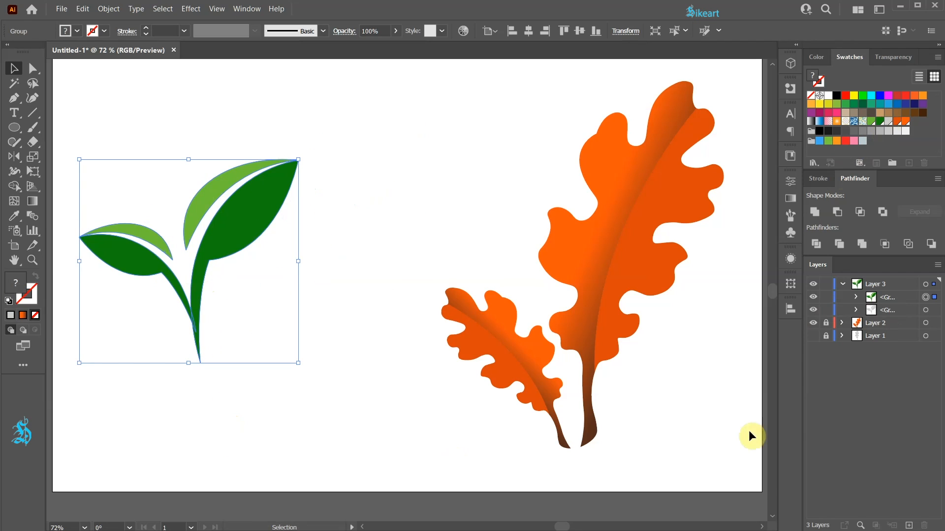
- Flatten and skew the gray sprout copy to the right with the Free Transform tool, forming a cast shadow from the stem's base
left_click(927, 312)
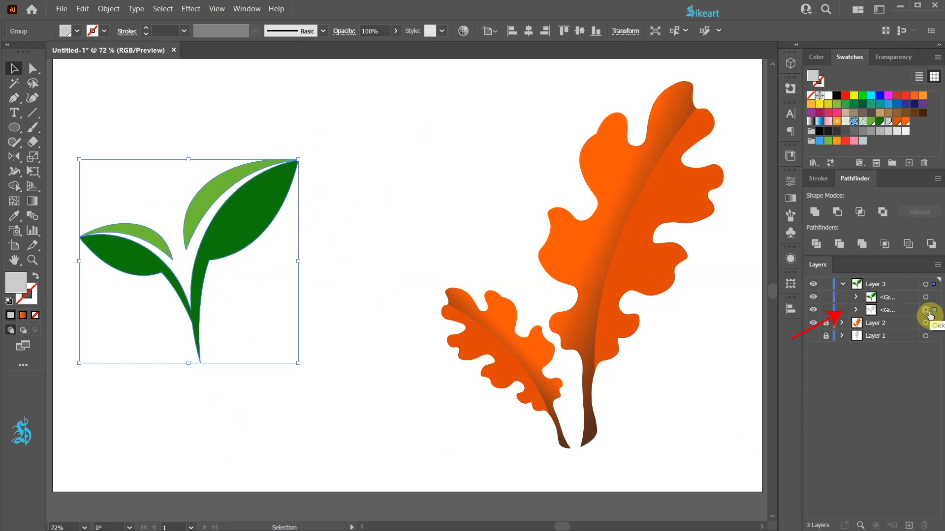
key("e")
key("e")
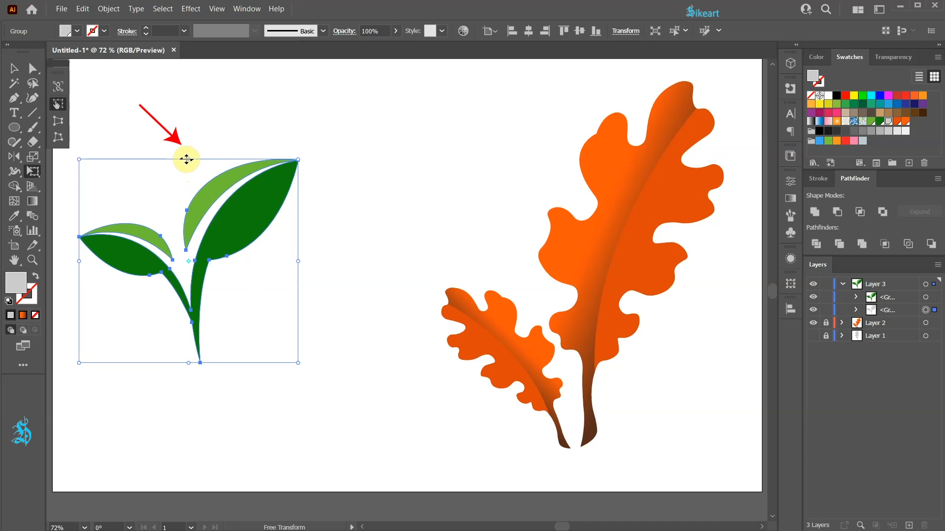
left_click_drag(186, 159, 283, 315)
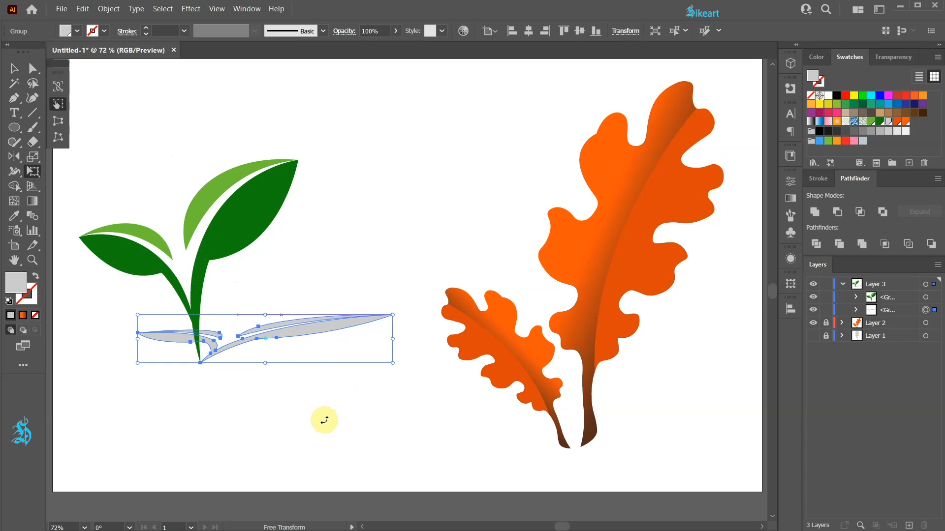
key("v")
left_click(418, 494)
scroll(408, 288, "up", 2)
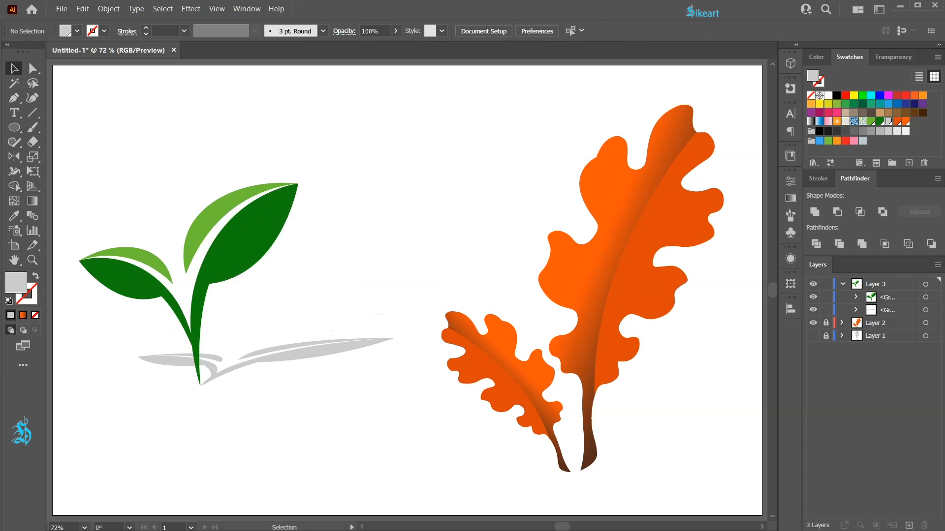